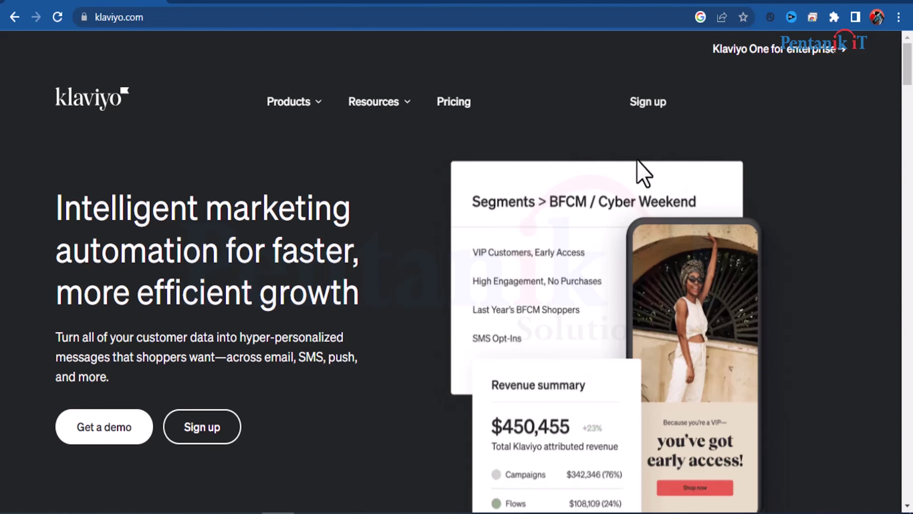
- Open the Klaviyo login page and log in with the saved account credentials after completing the I'm not a robot check
scroll(274, 131, down, 15)
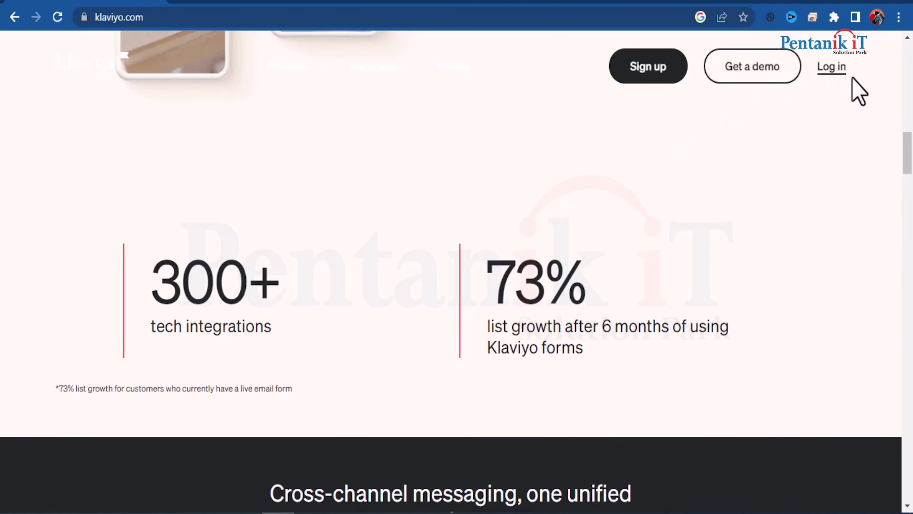
right_click(833, 72)
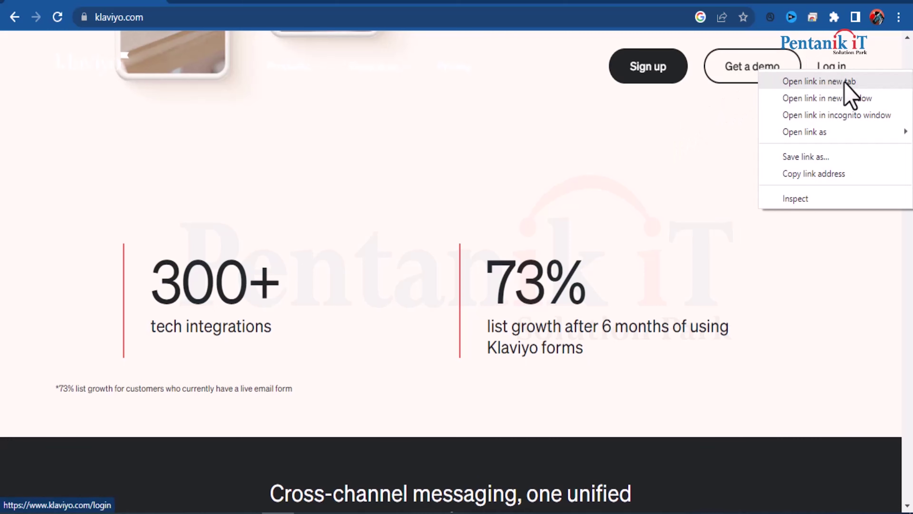
click(846, 90)
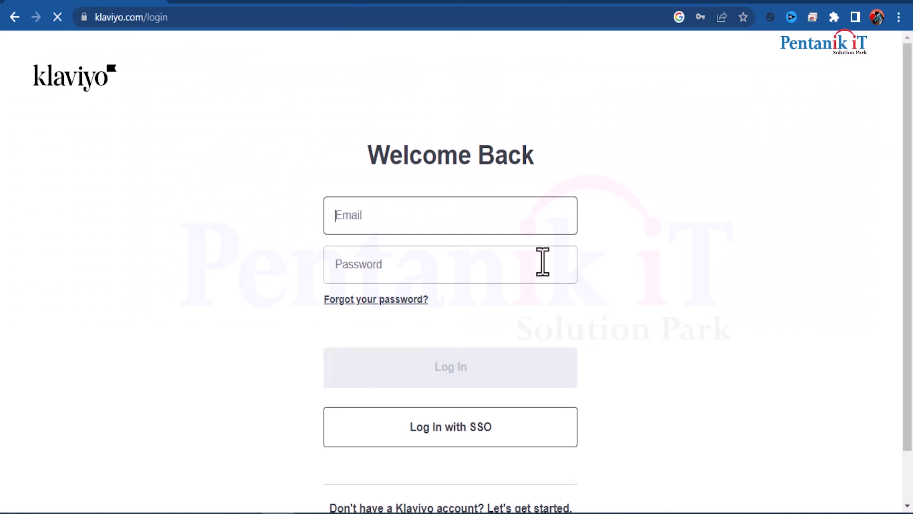
scroll(228, 240, down, 3)
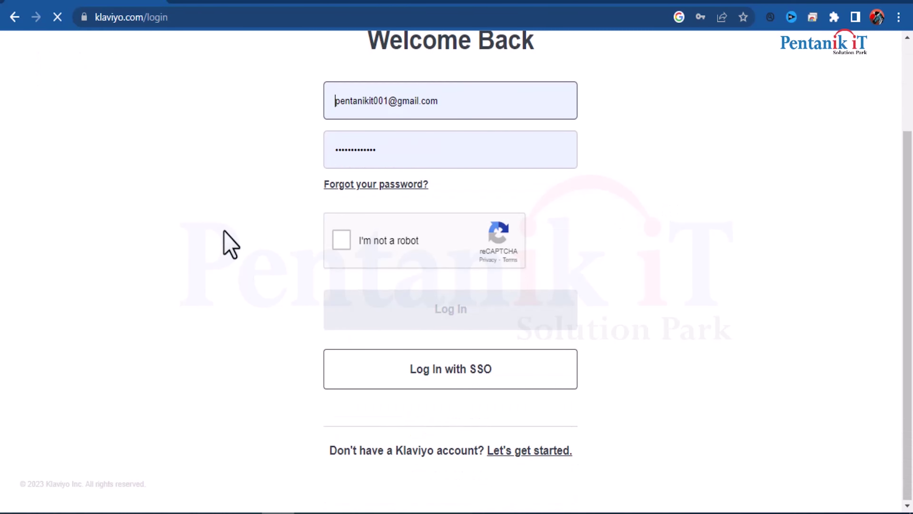
click(342, 241)
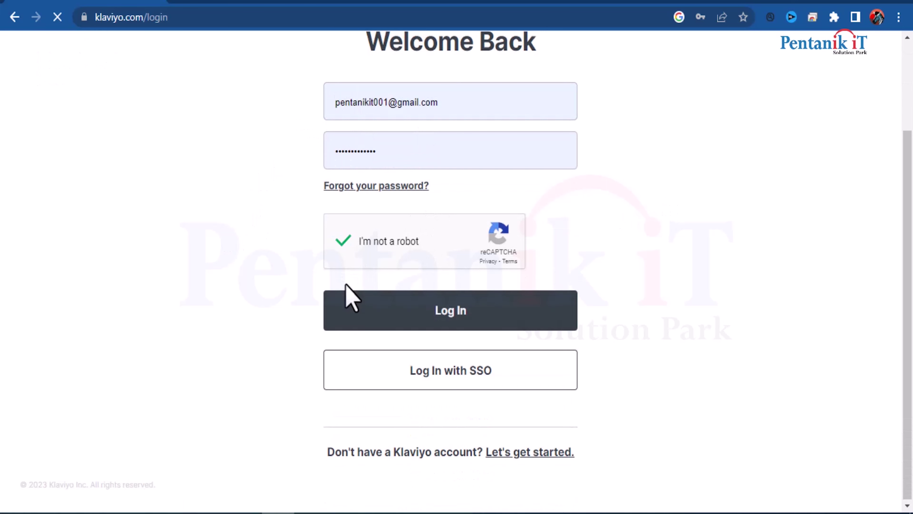
click(441, 308)
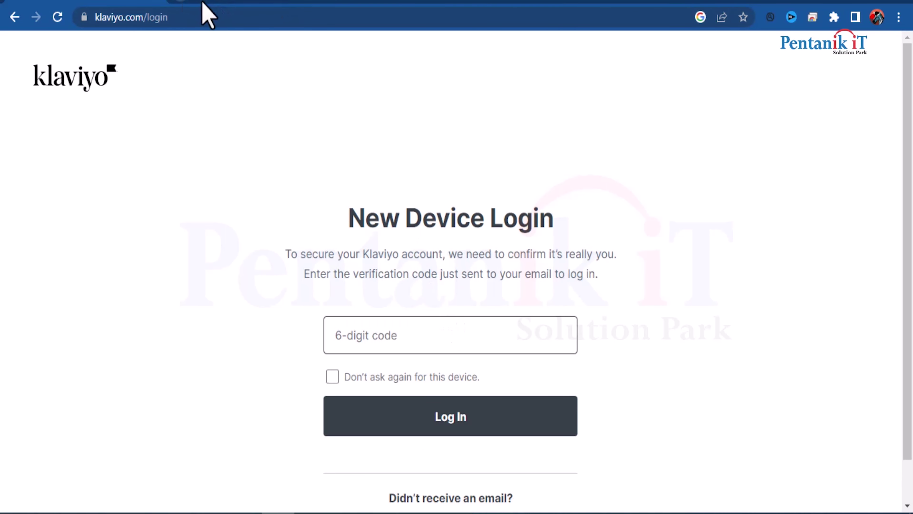
- Open gmail.com in a new tab and enable "Don't ask again for this device" on Klaviyo's New Device Login page
key(ctrl+t)
text(gma)
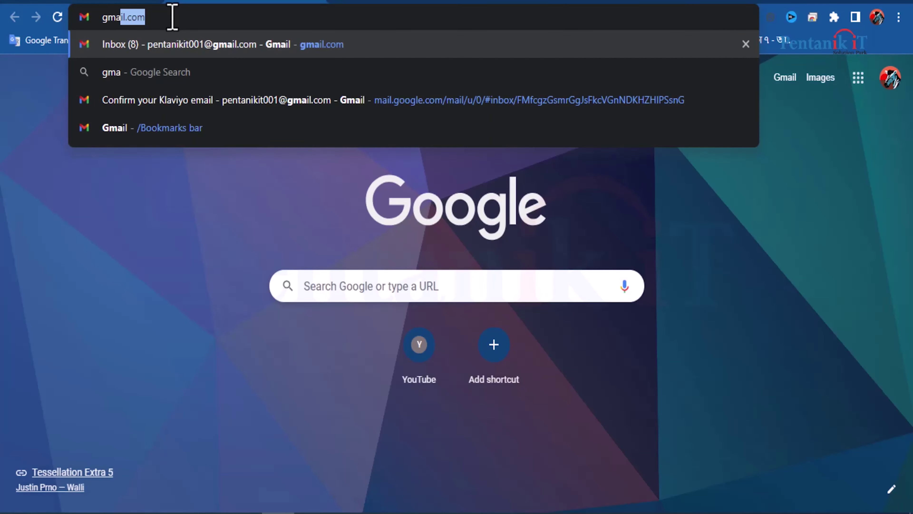
key(Return)
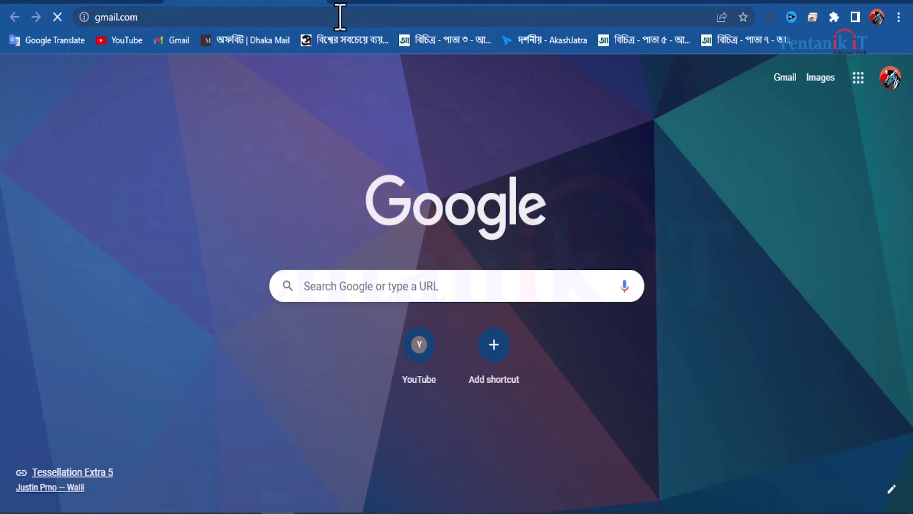
click(88, 5)
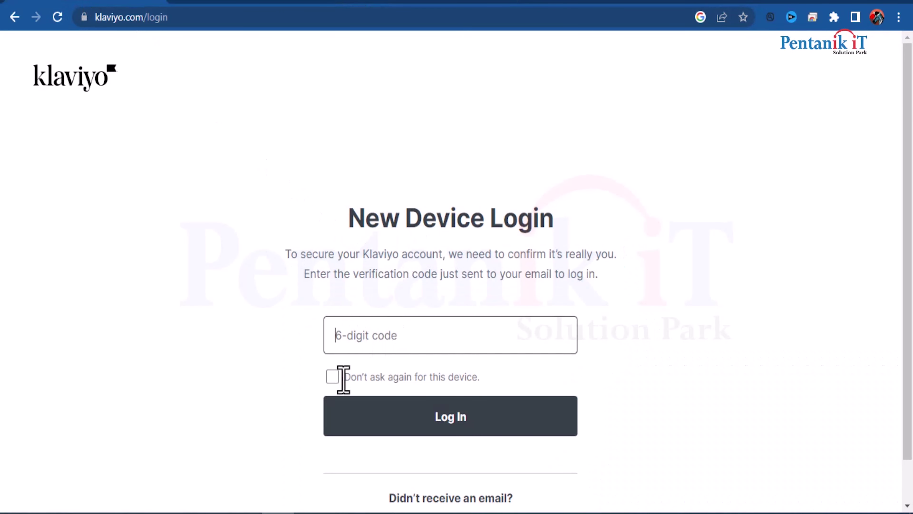
click(357, 383)
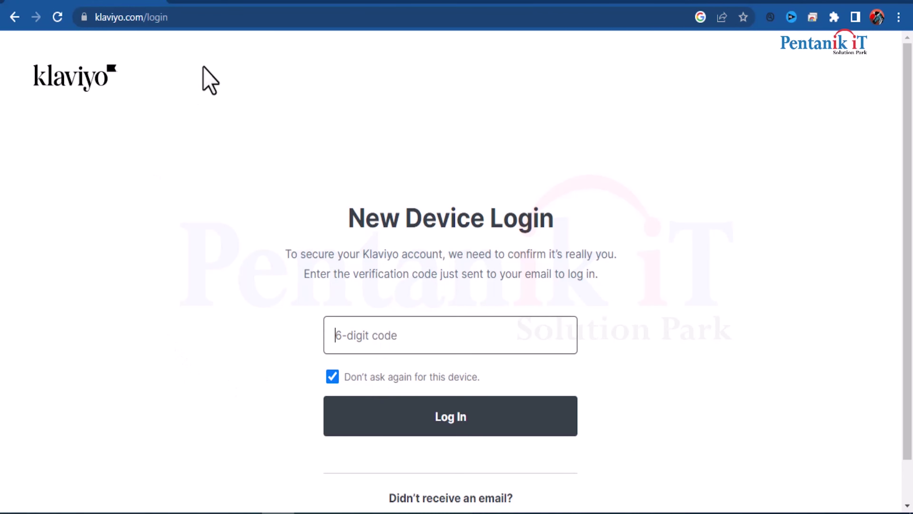
- Copy the verification code from the "New device login on Klaviyo" email and submit it in Klaviyo's 6-digit code field
click(216, 3)
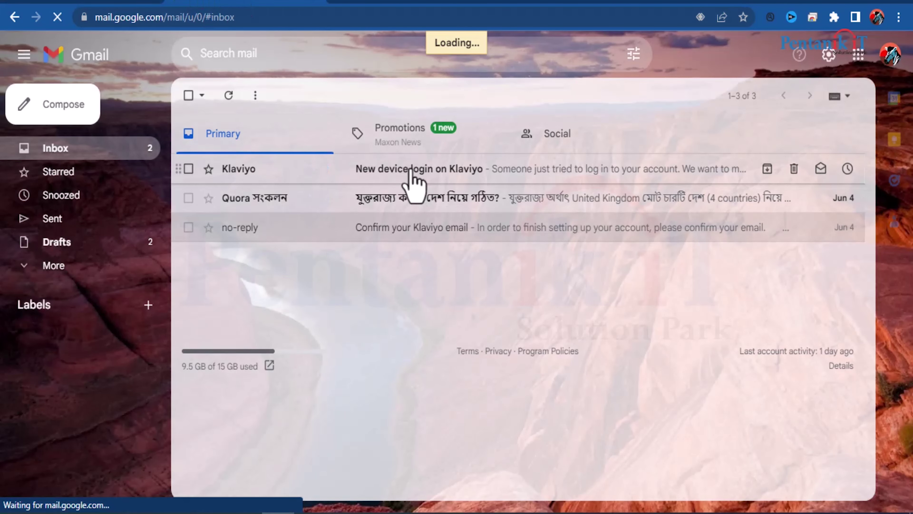
click(413, 177)
scroll(490, 363, down, 8)
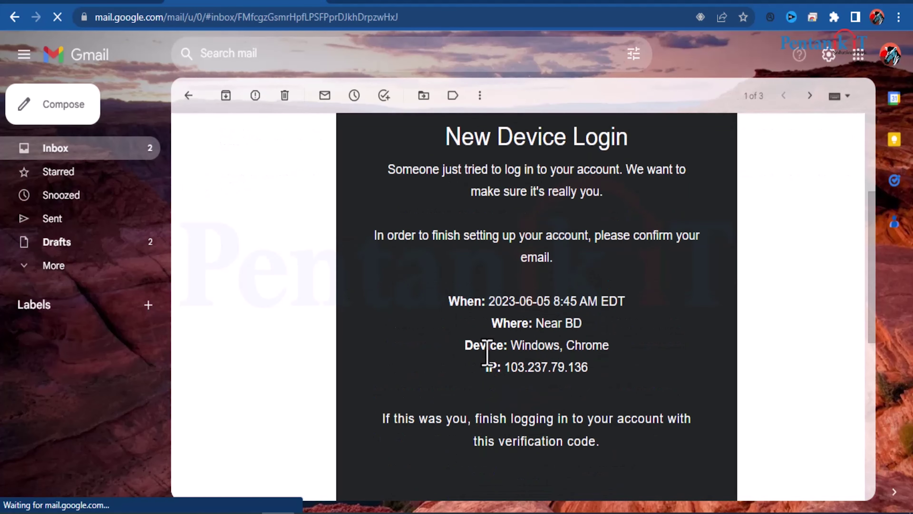
double_click(540, 353)
right_click(543, 361)
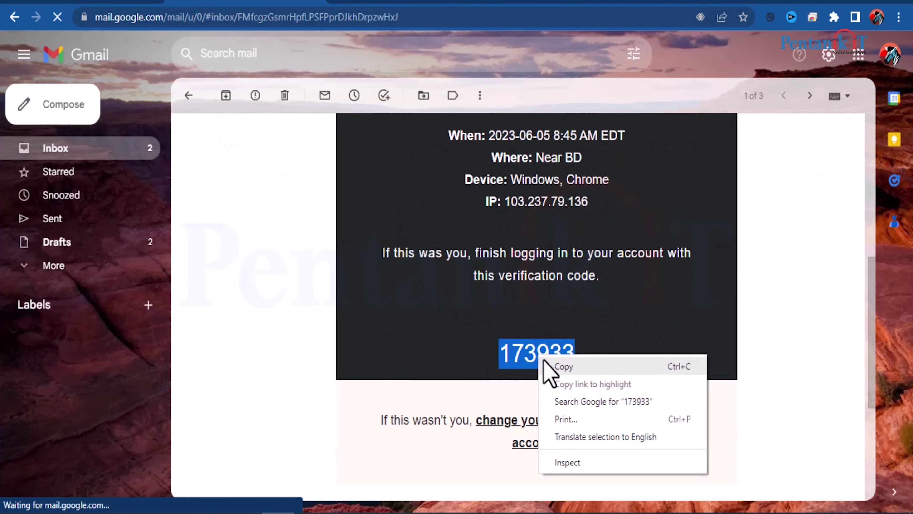
click(571, 372)
click(106, 3)
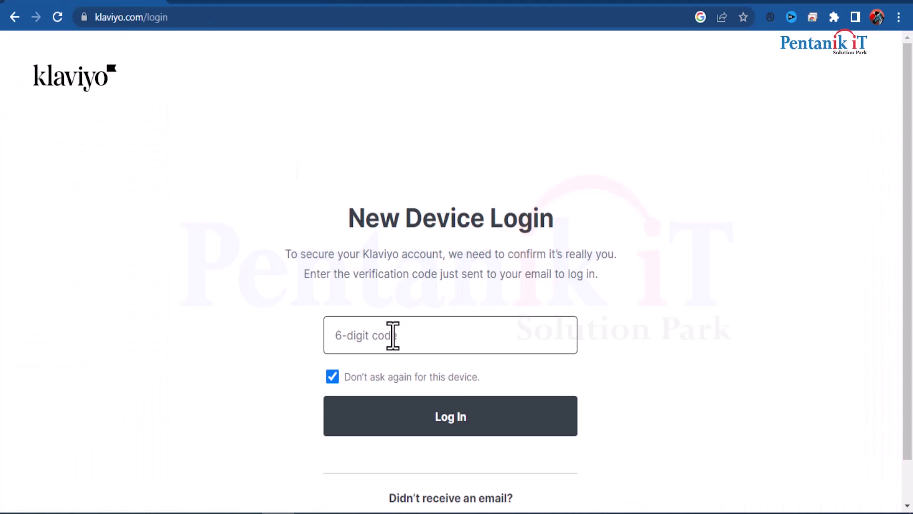
click(437, 434)
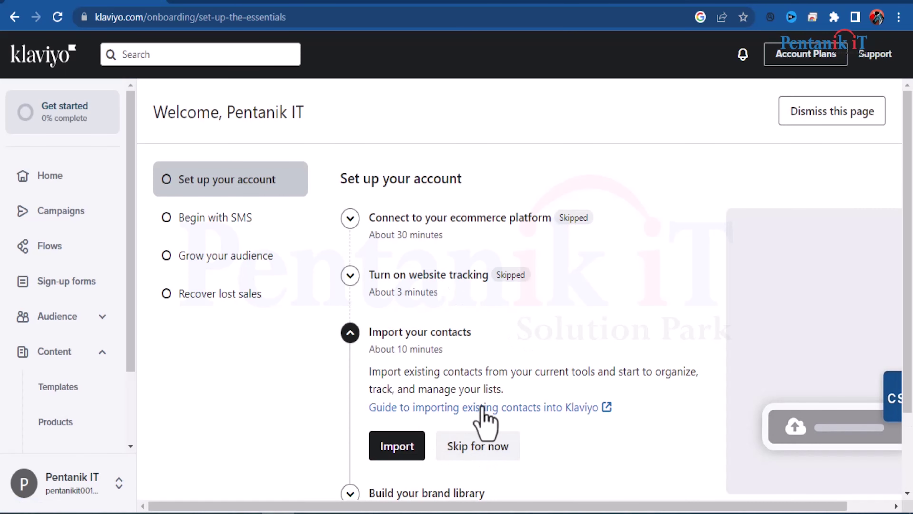
- Review the Set up your account checklist and expand the Audience section to look over the navigation entries
scroll(507, 327, down, 3)
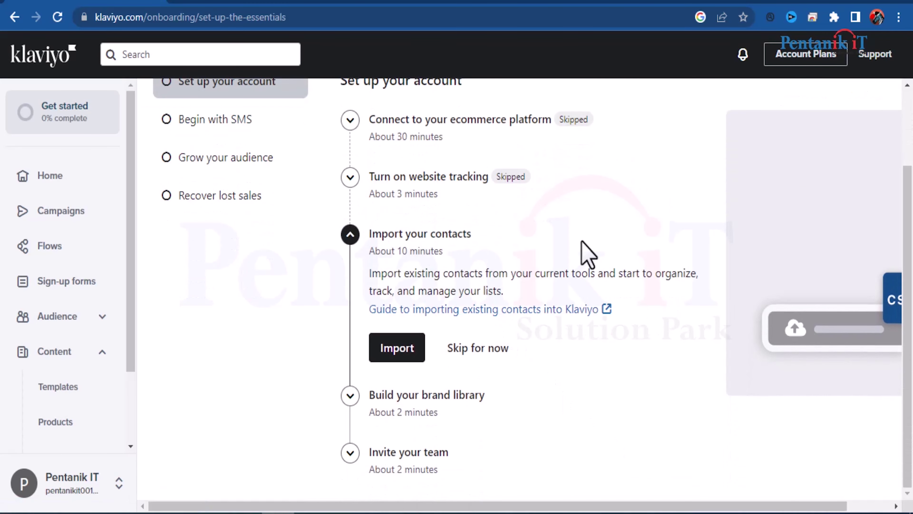
scroll(467, 271, up, 3)
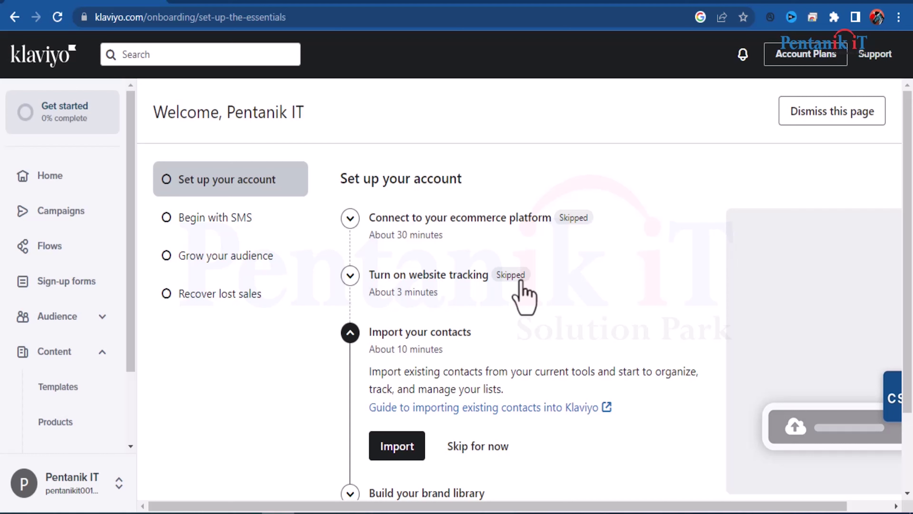
click(102, 324)
scroll(92, 342, down, 4)
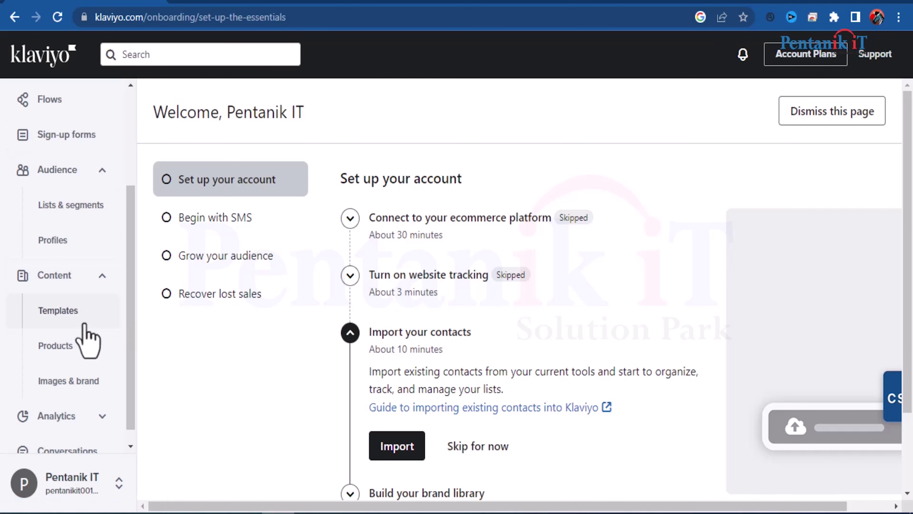
scroll(86, 340, up, 4)
- Open the Sign-up forms page and browse the available form templates
click(67, 287)
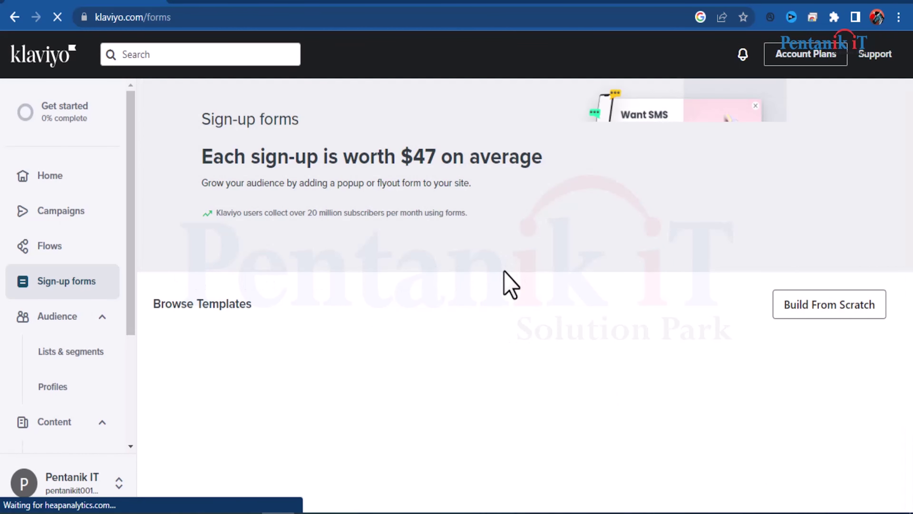
scroll(491, 289, down, 5)
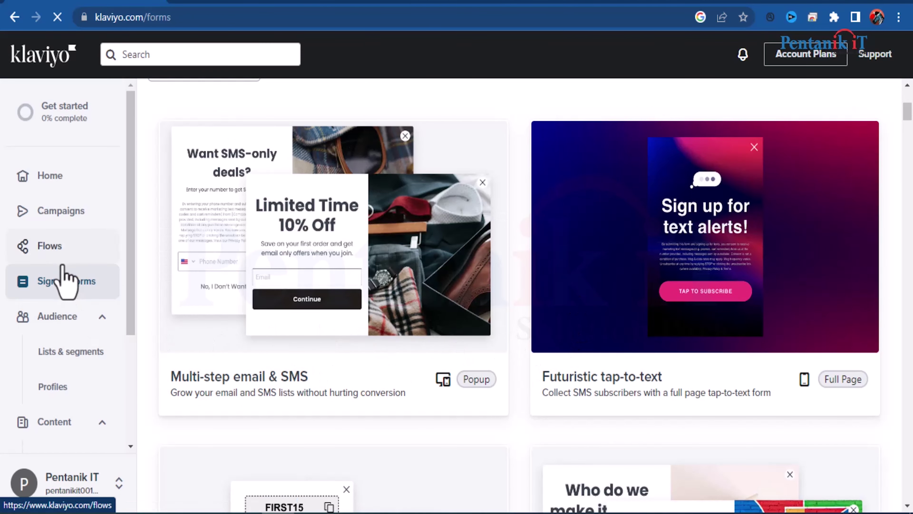
scroll(63, 285, down, 4)
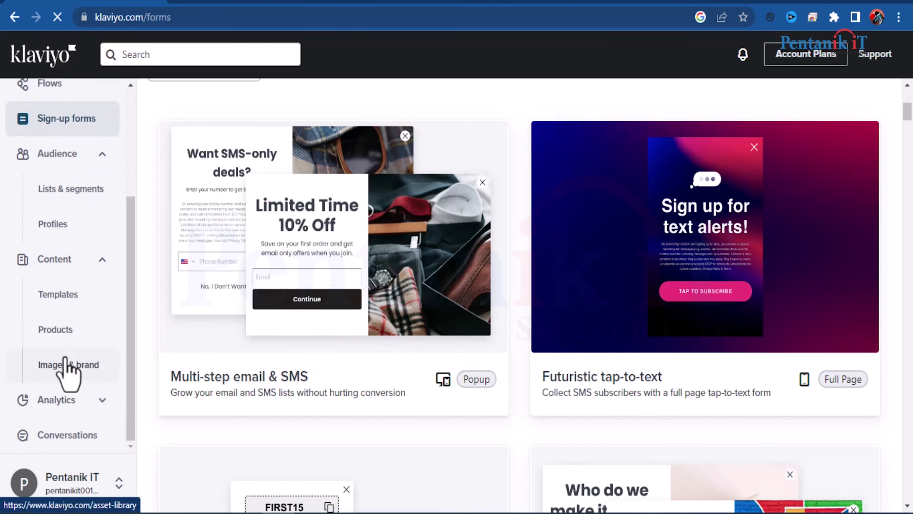
scroll(93, 323, up, 4)
scroll(91, 307, up, 1)
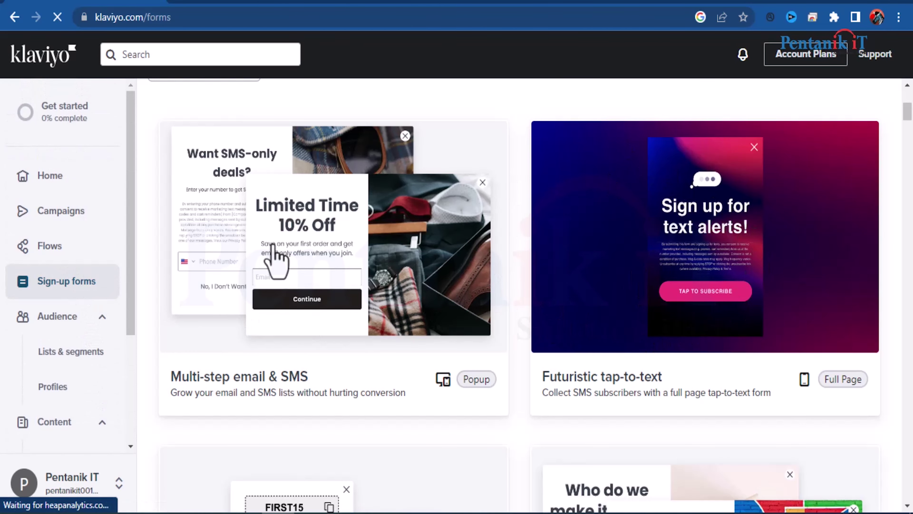
scroll(611, 270, down, 10)
scroll(95, 273, down, 4)
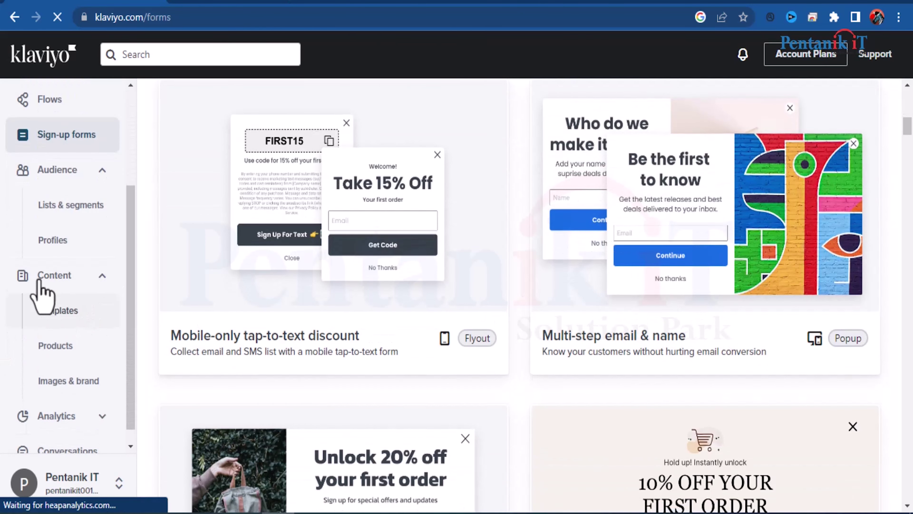
- Open the Templates page under Content and start creating a new email template
click(60, 311)
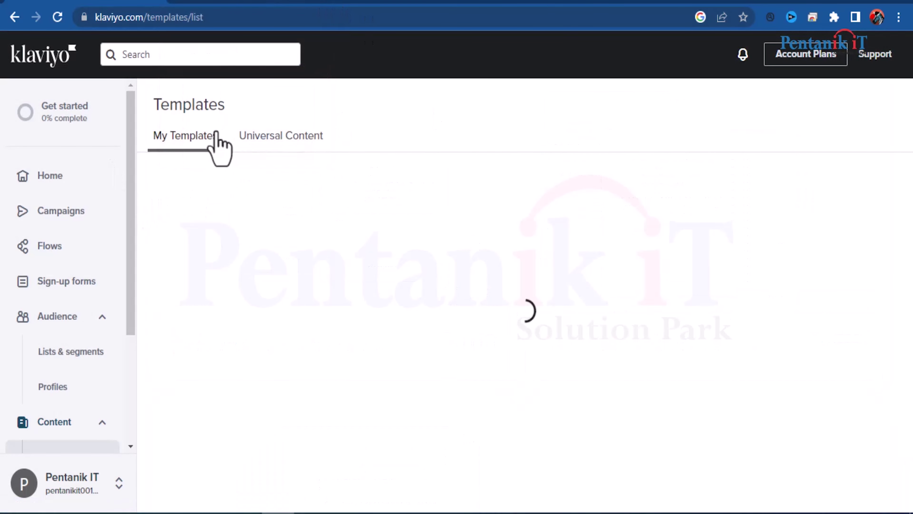
scroll(445, 253, down, 2)
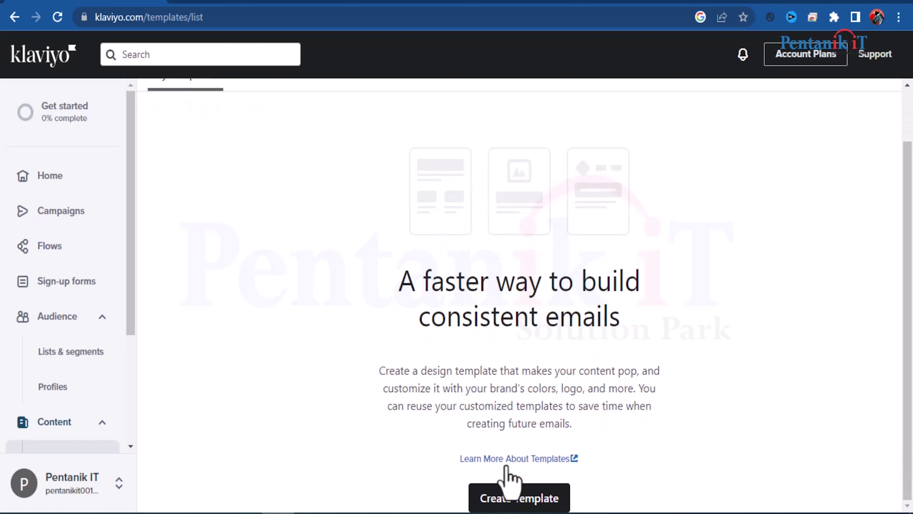
click(536, 503)
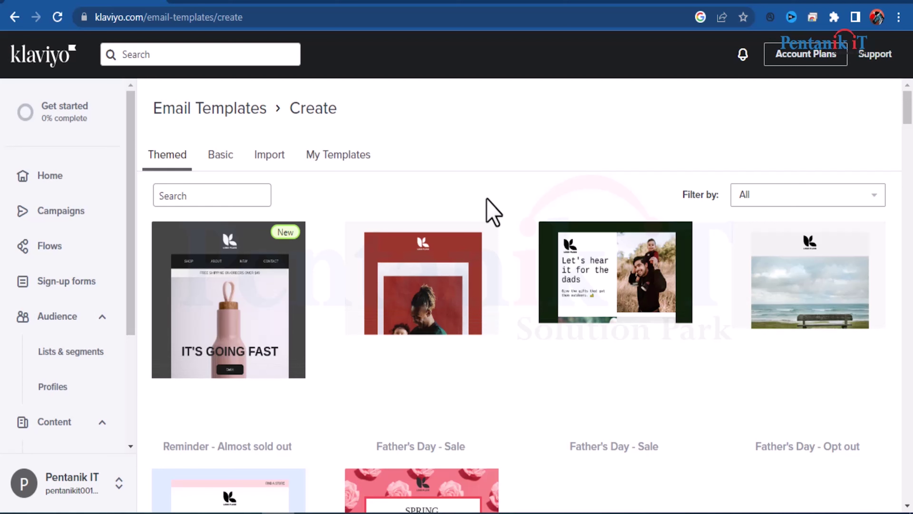
- Browse the themed email templates, examining the reminder, Father's Day, spring and Mother's Day designs
scroll(489, 216, down, 5)
scroll(488, 225, down, 2)
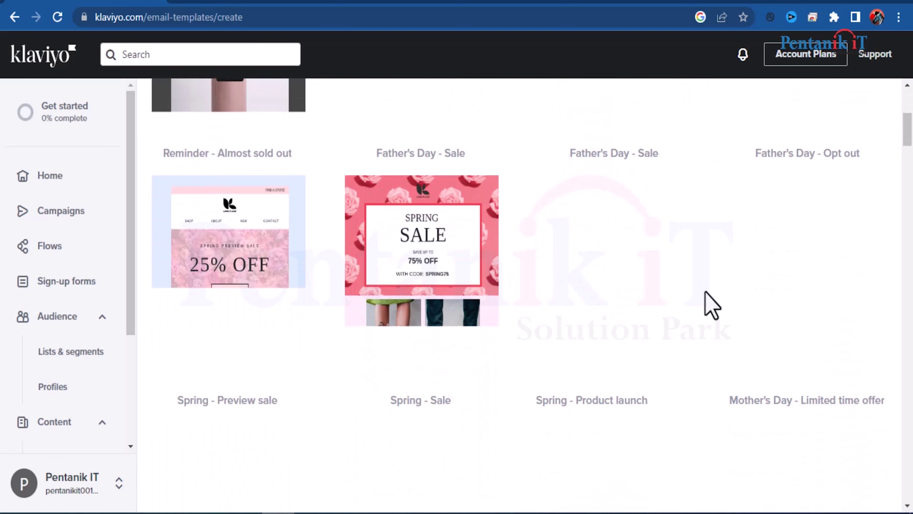
scroll(544, 356, up, 5)
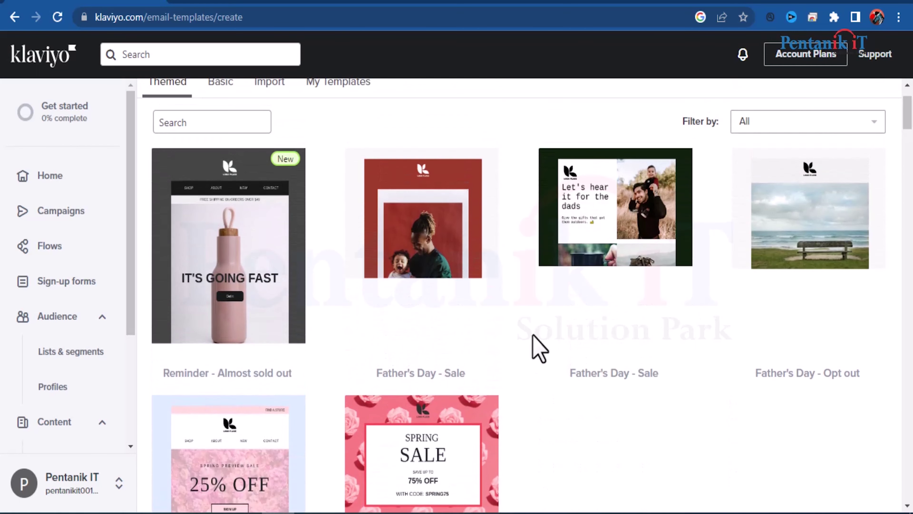
scroll(538, 307, up, 2)
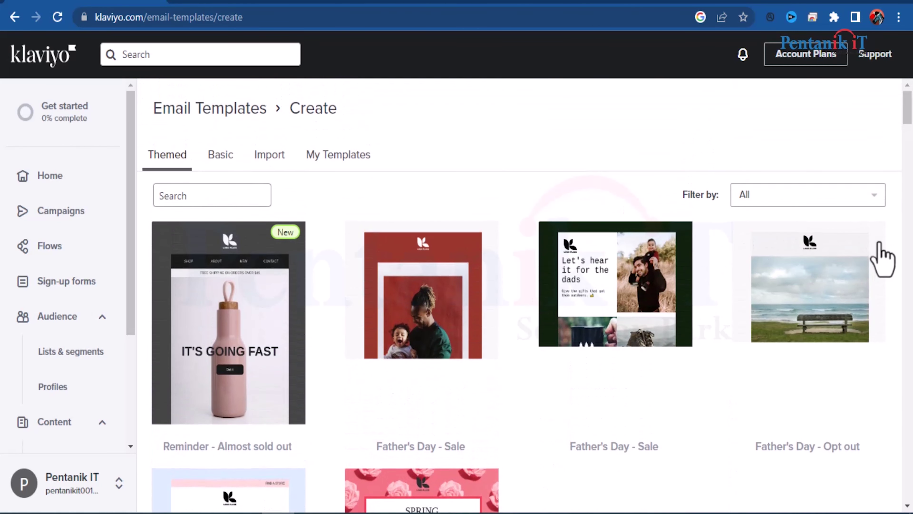
scroll(422, 321, down, 5)
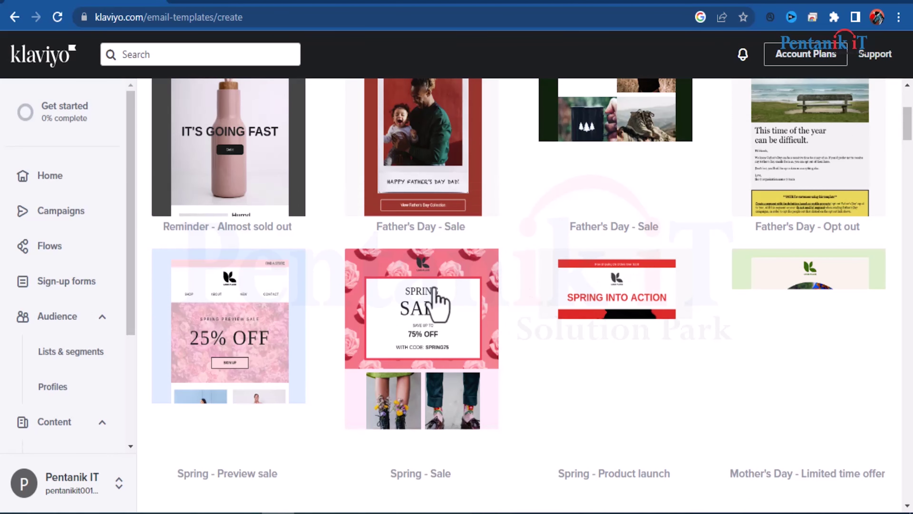
scroll(298, 326, down, 5)
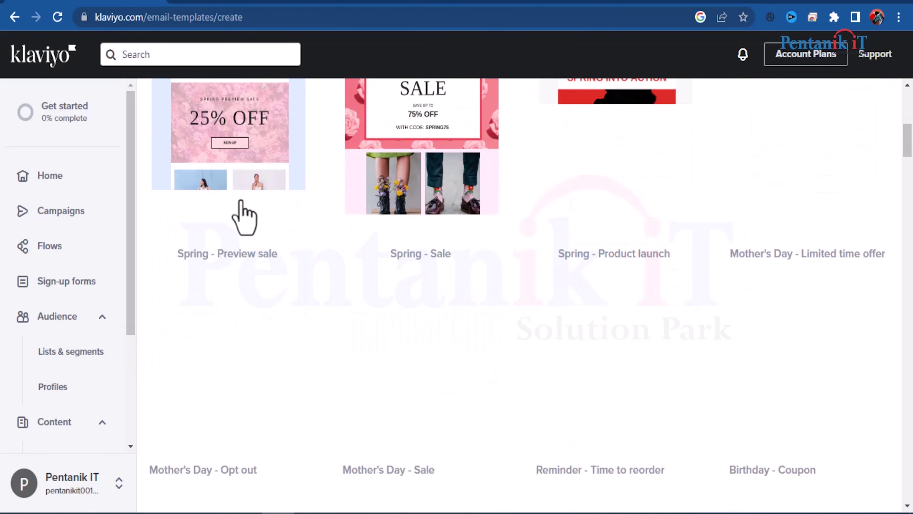
scroll(290, 251, up, 2)
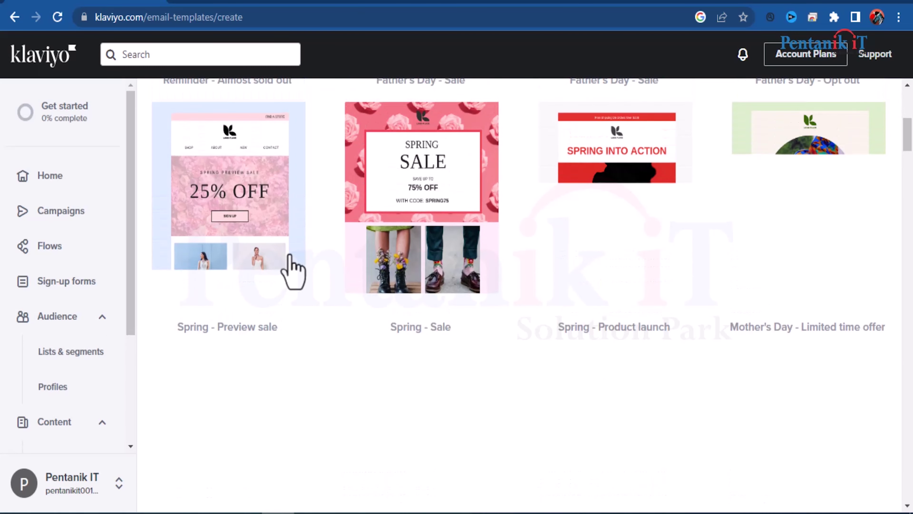
scroll(336, 286, up, 4)
scroll(336, 288, down, 6)
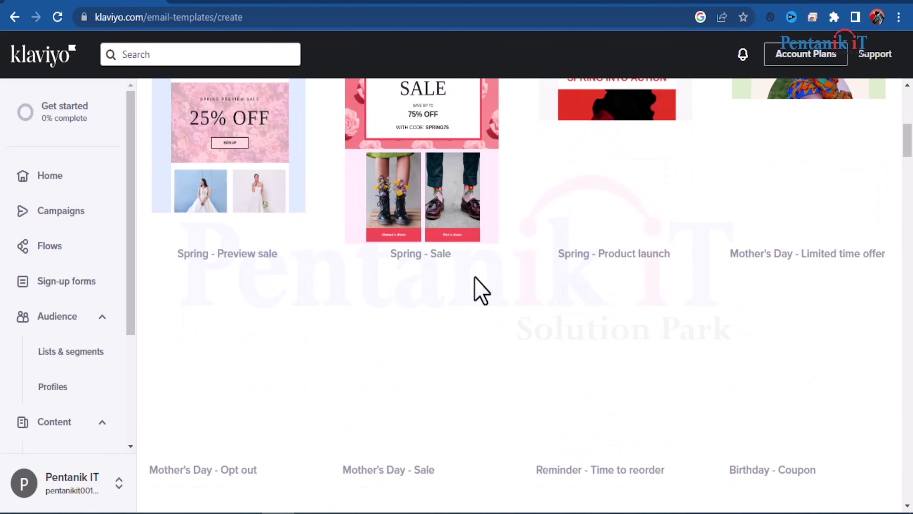
scroll(493, 281, up, 6)
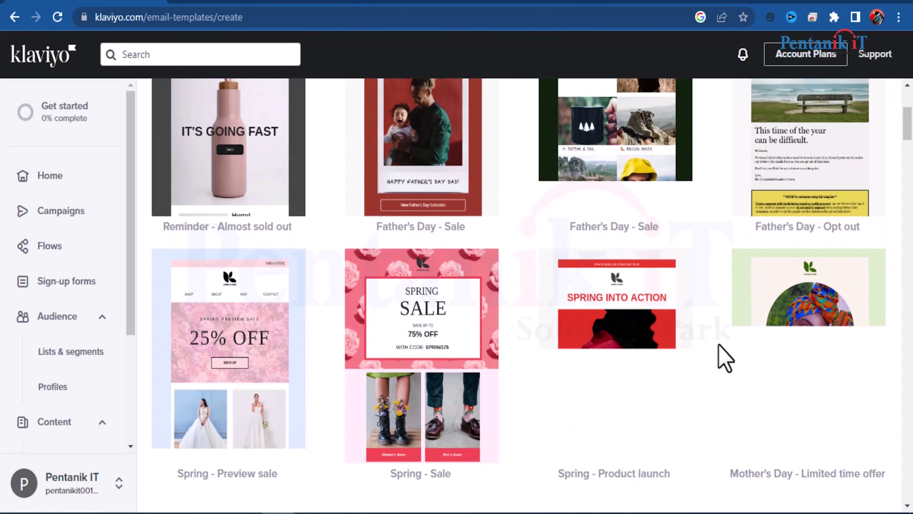
scroll(532, 381, up, 4)
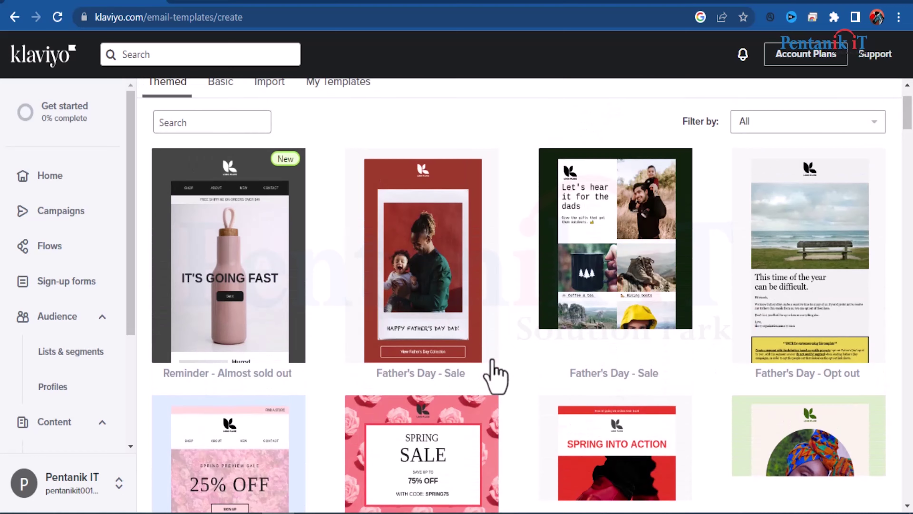
- Browse the themed template designs and open the preview of the "Spring - Preview sale" template
scroll(442, 324, down, 12)
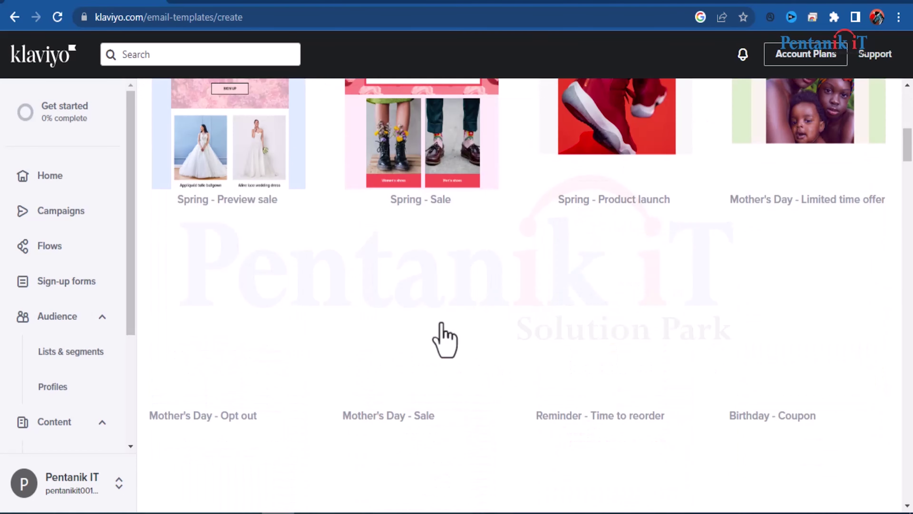
scroll(446, 325, up, 4)
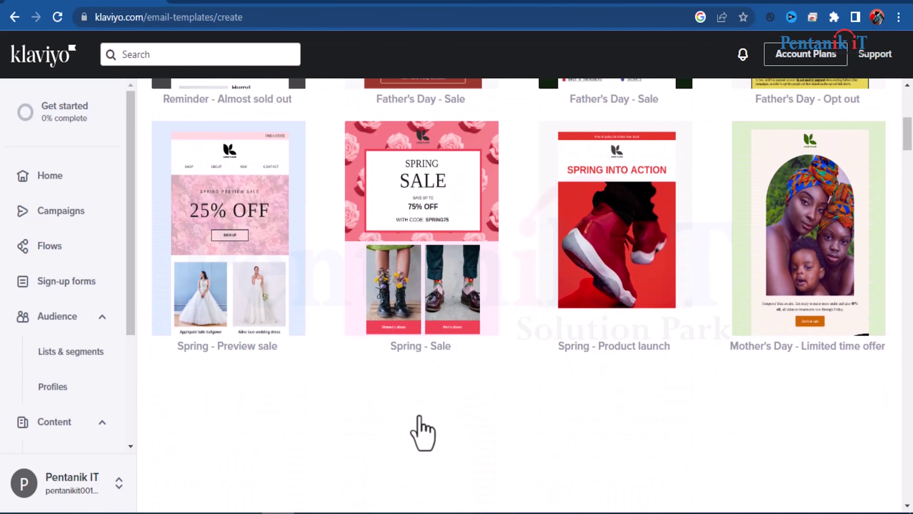
scroll(244, 292, up, 4)
scroll(246, 295, down, 6)
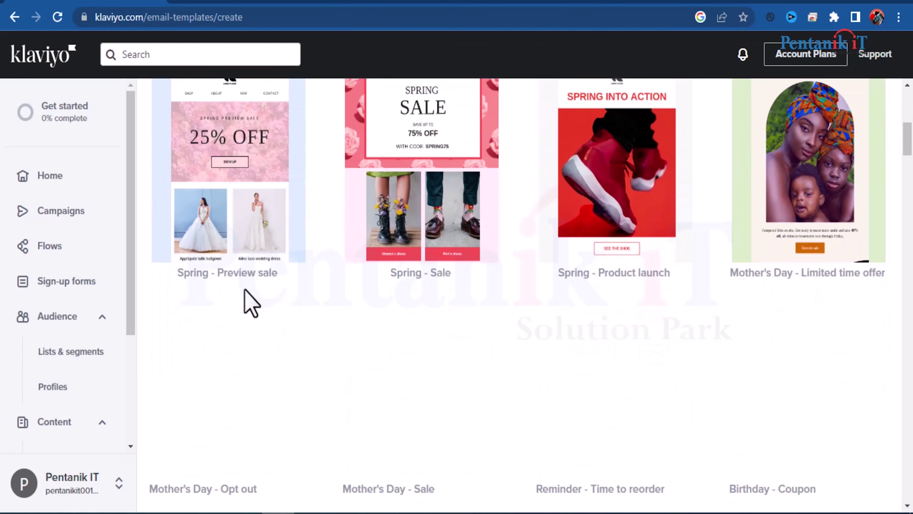
middle_click(227, 153)
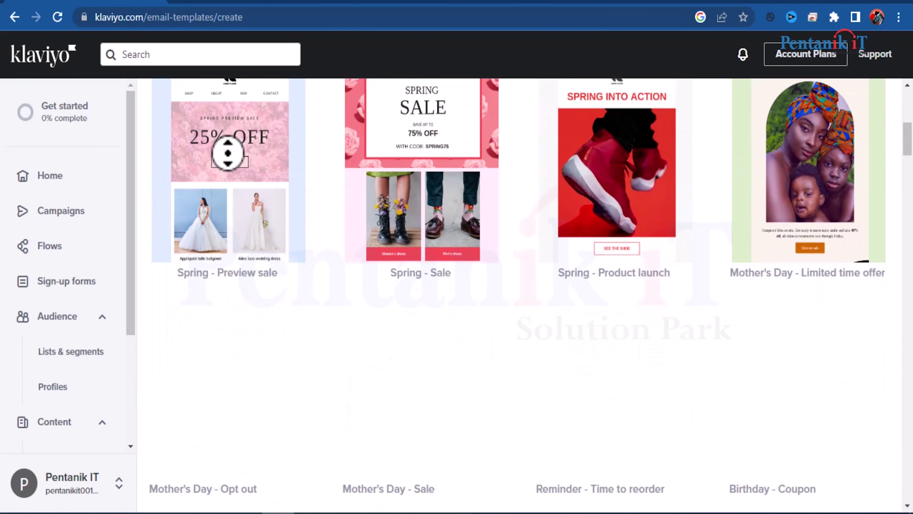
middle_click(227, 158)
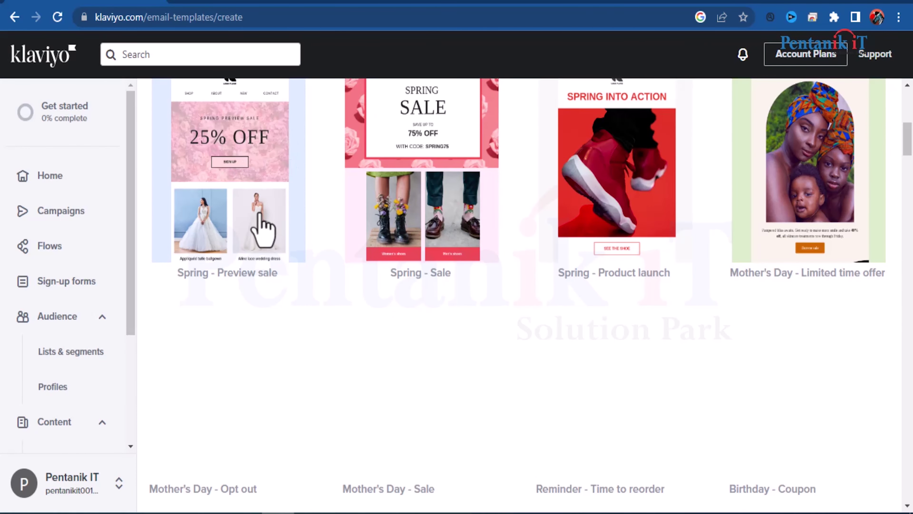
scroll(265, 226, up, 5)
click(254, 252)
- Look through the full "Spring - Preview sale" preview and use it as the new email template
scroll(532, 319, down, 1)
scroll(468, 288, down, 2)
scroll(386, 317, up, 4)
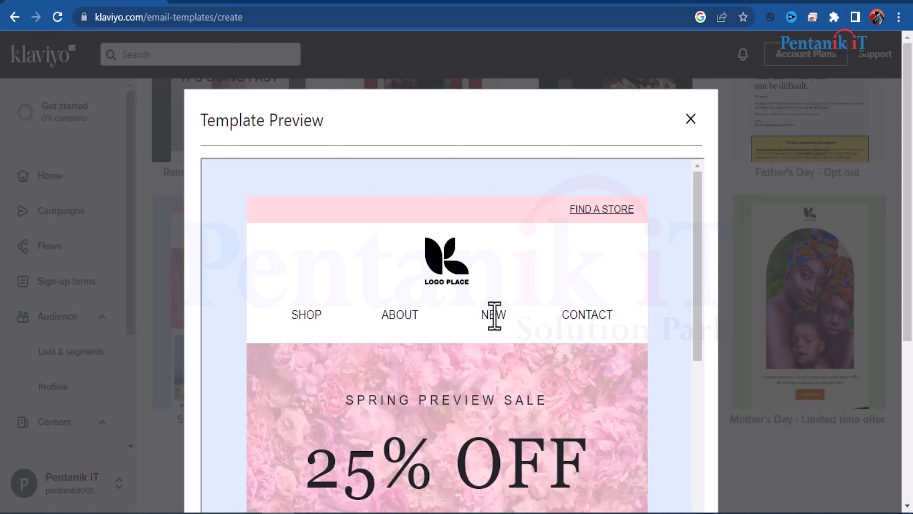
scroll(363, 277, down, 10)
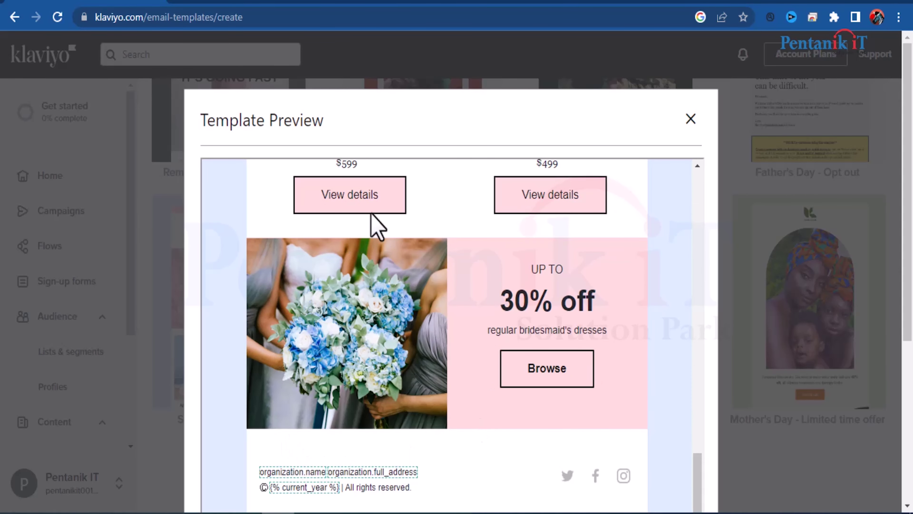
scroll(441, 306, up, 10)
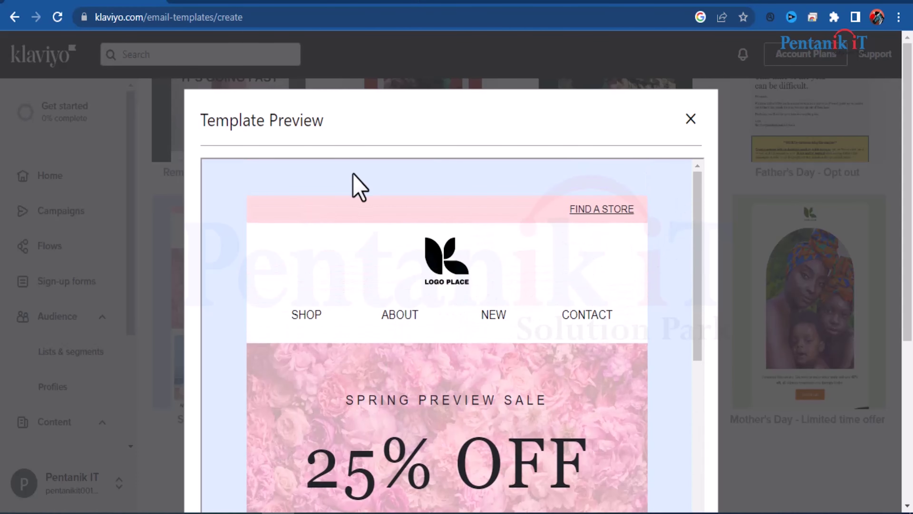
scroll(398, 275, down, 12)
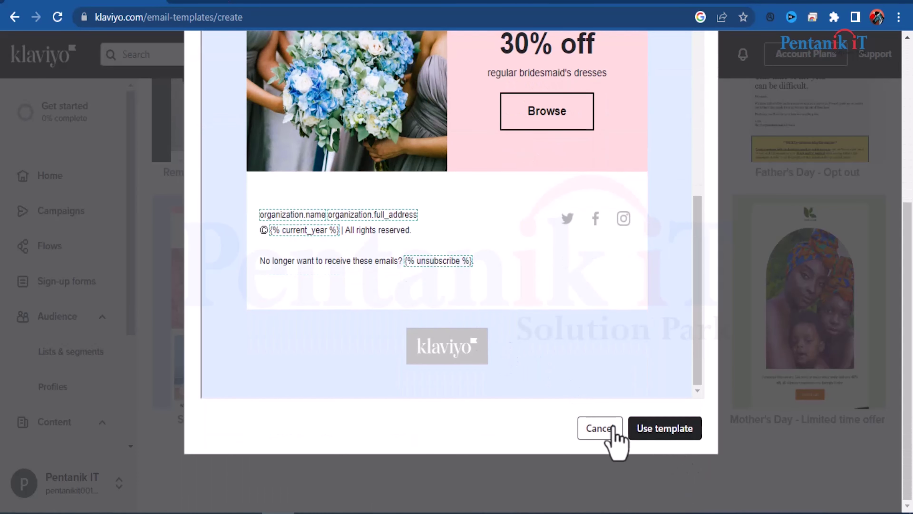
click(667, 430)
scroll(478, 336, up, 2)
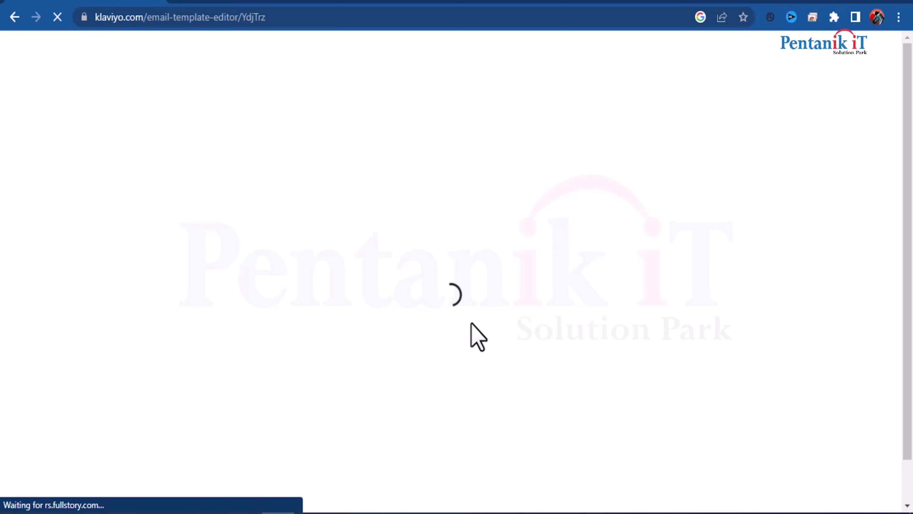
- Examine the template's content blocks from the header and 25% OFF banner through the product offers to the footer's social links
scroll(795, 374, down, 8)
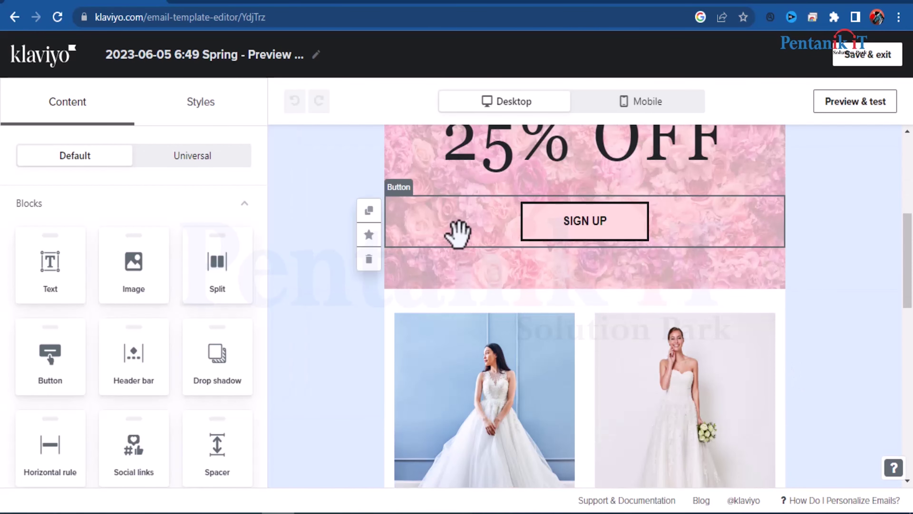
scroll(684, 392, up, 4)
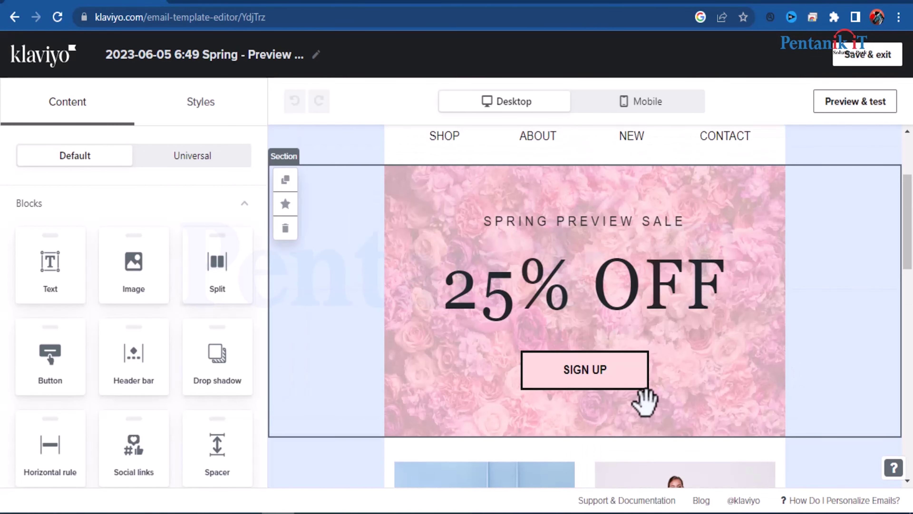
scroll(642, 400, up, 4)
scroll(632, 393, down, 2)
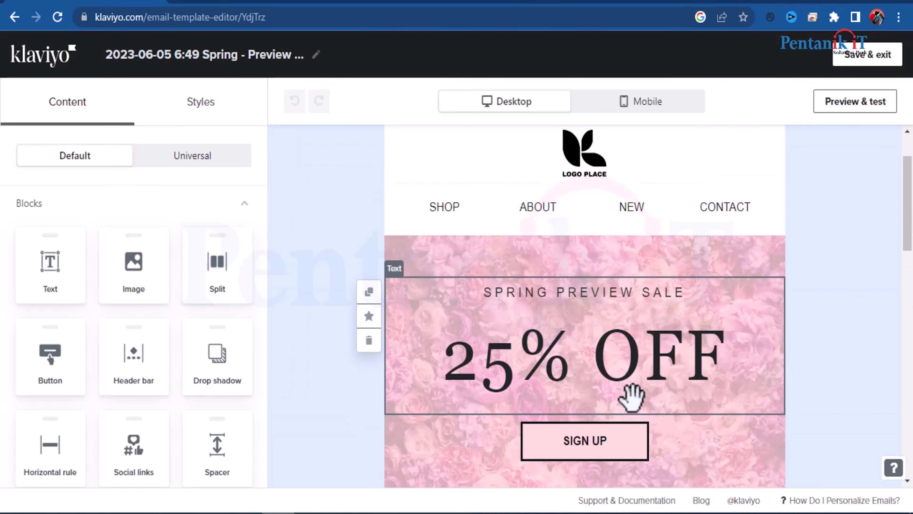
scroll(631, 397, up, 2)
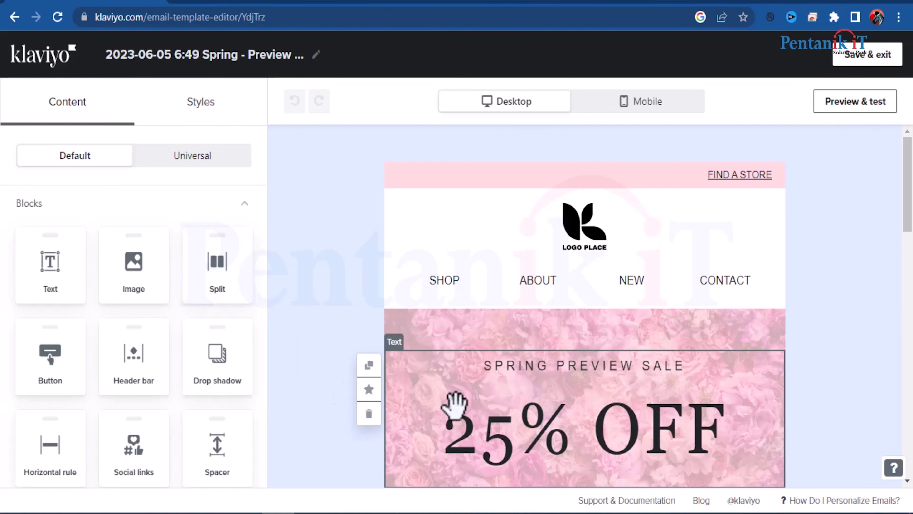
scroll(557, 356, down, 6)
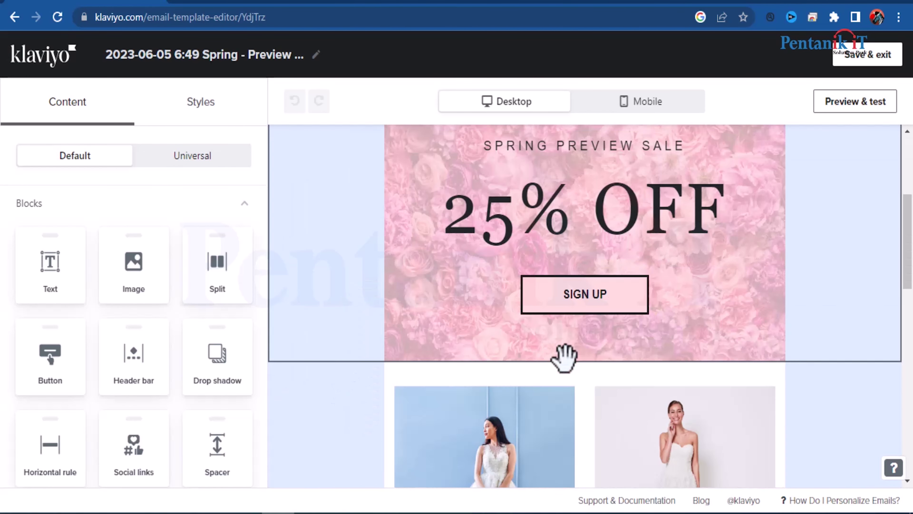
scroll(562, 362, down, 2)
scroll(562, 364, down, 2)
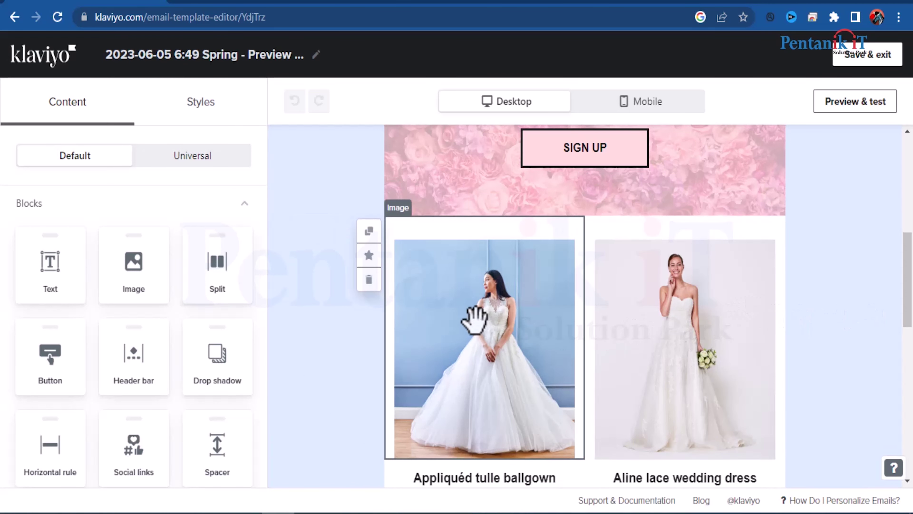
scroll(651, 327, down, 8)
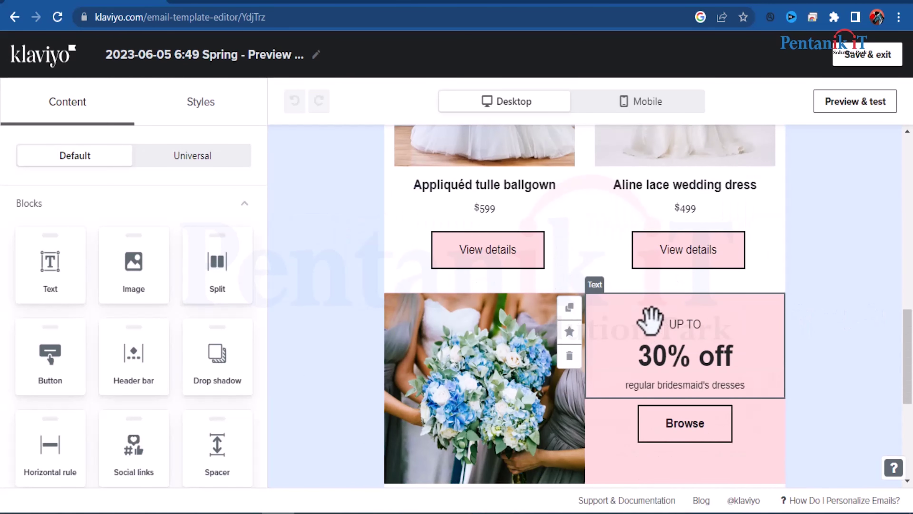
scroll(484, 356, down, 7)
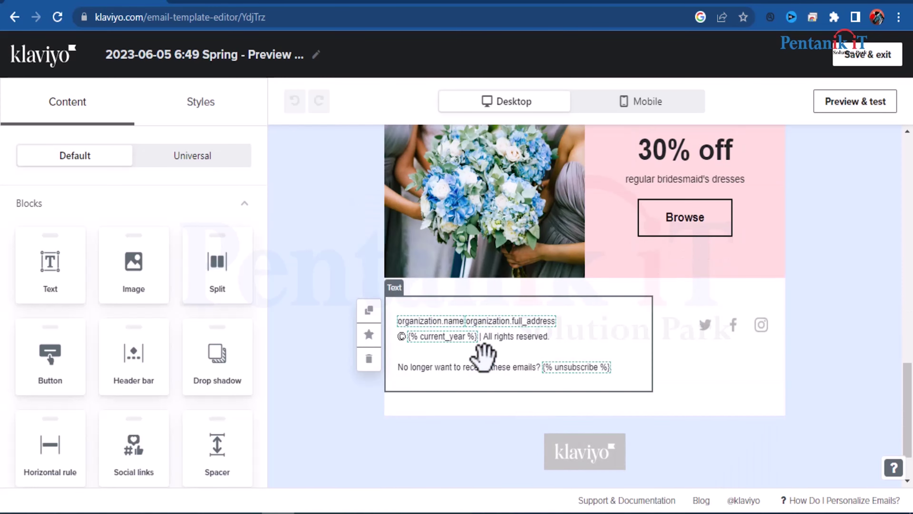
scroll(489, 373, up, 4)
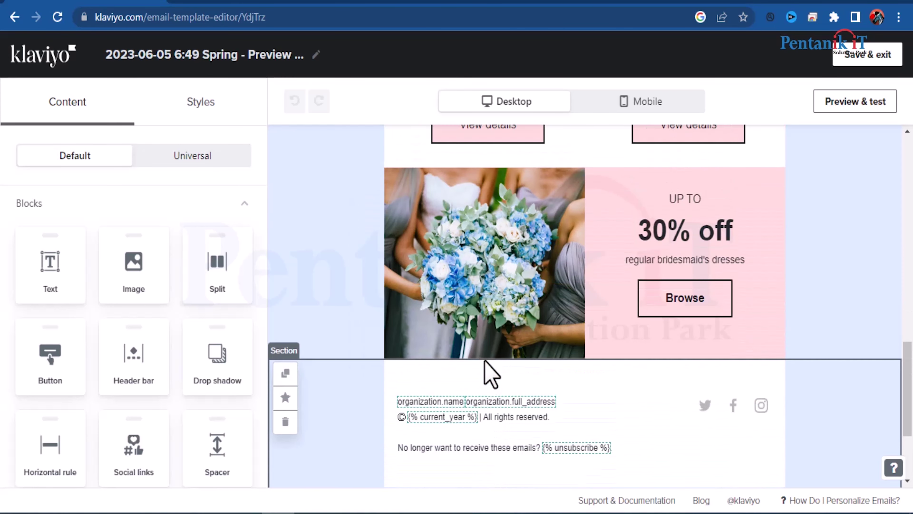
scroll(462, 367, down, 2)
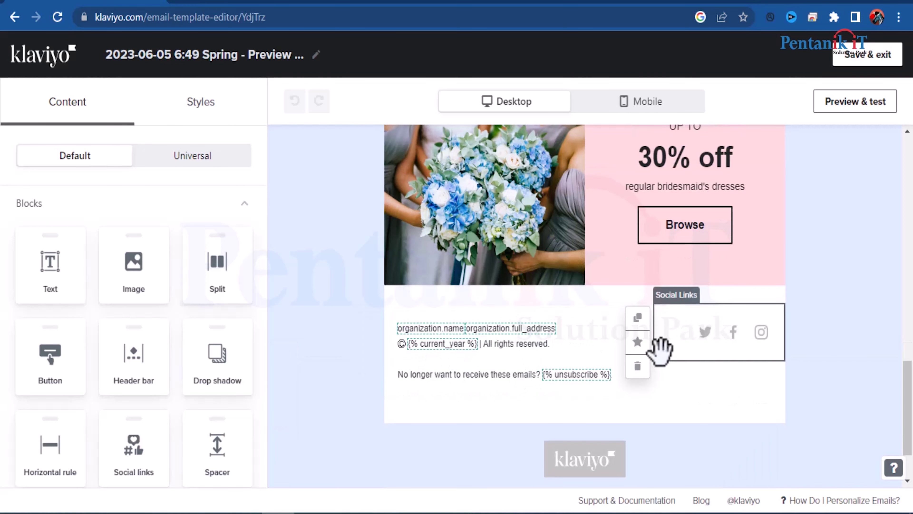
scroll(510, 230, up, 10)
scroll(516, 226, up, 5)
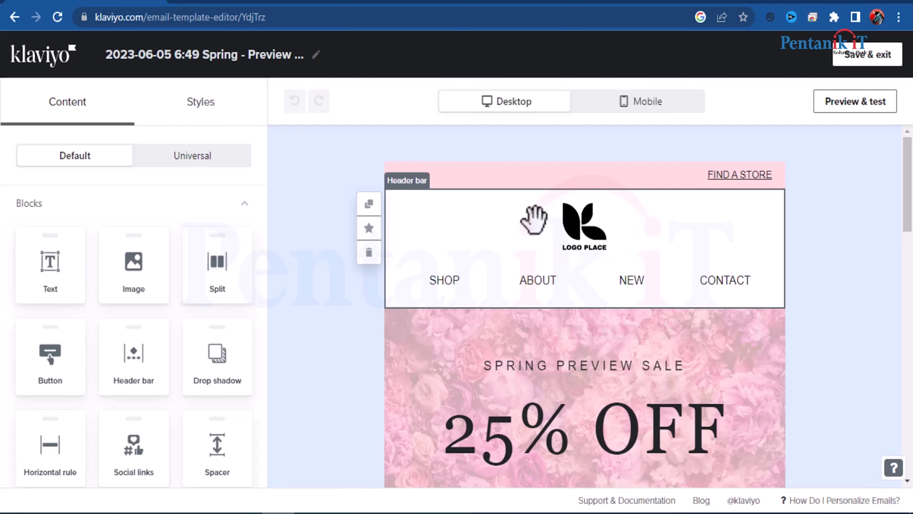
- Open the settings of the header bar block that holds the placeholder logo
click(579, 227)
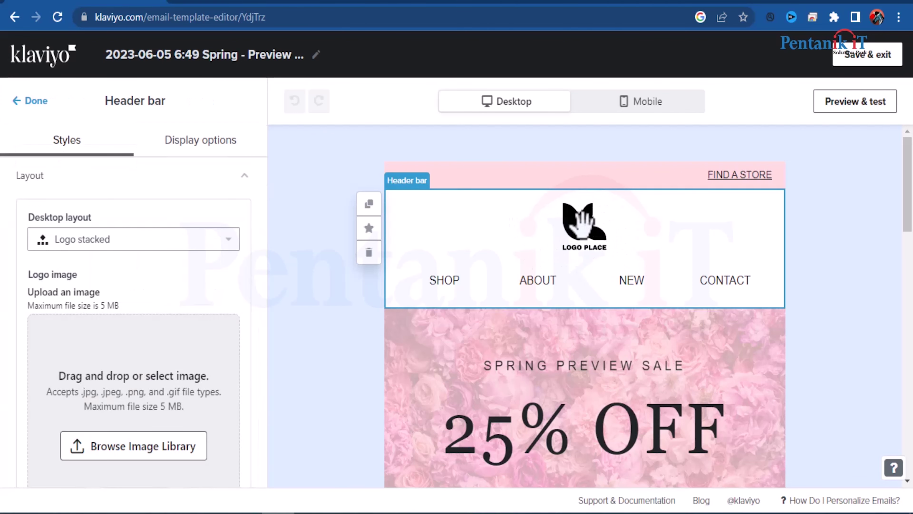
click(184, 5)
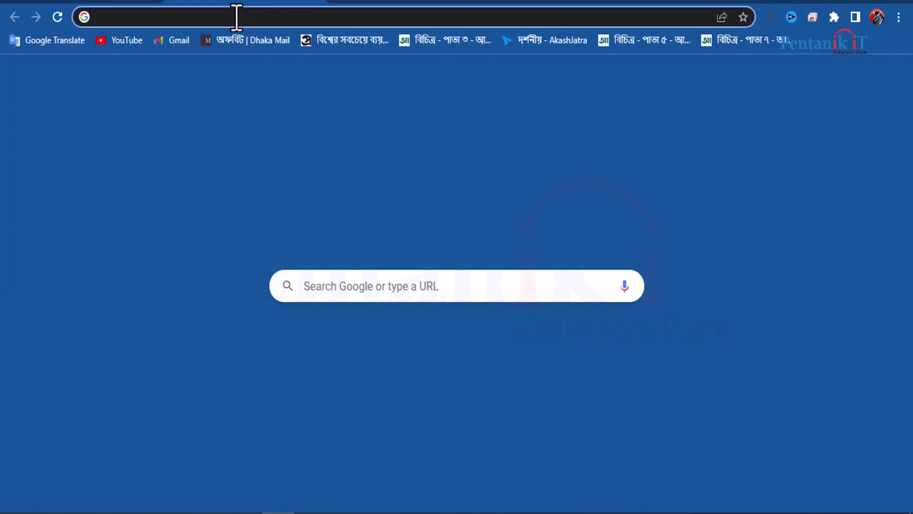
click(237, 16)
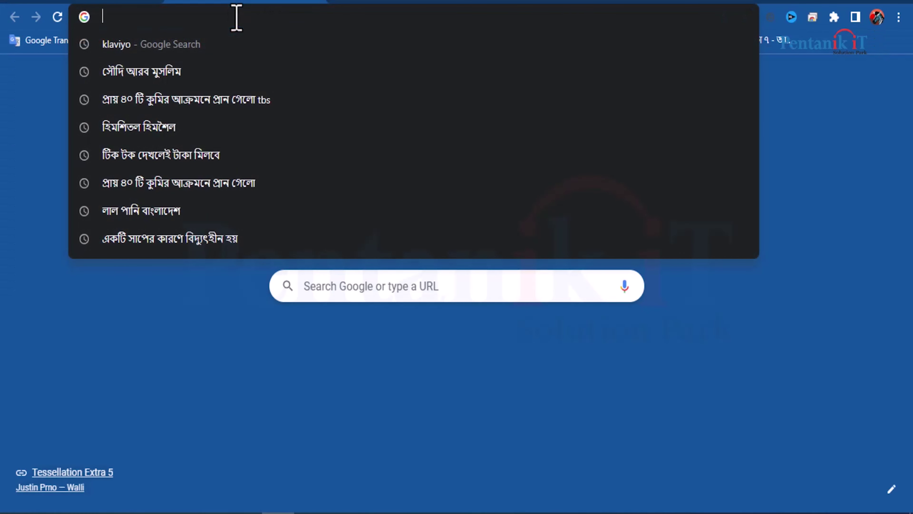
text(penta)
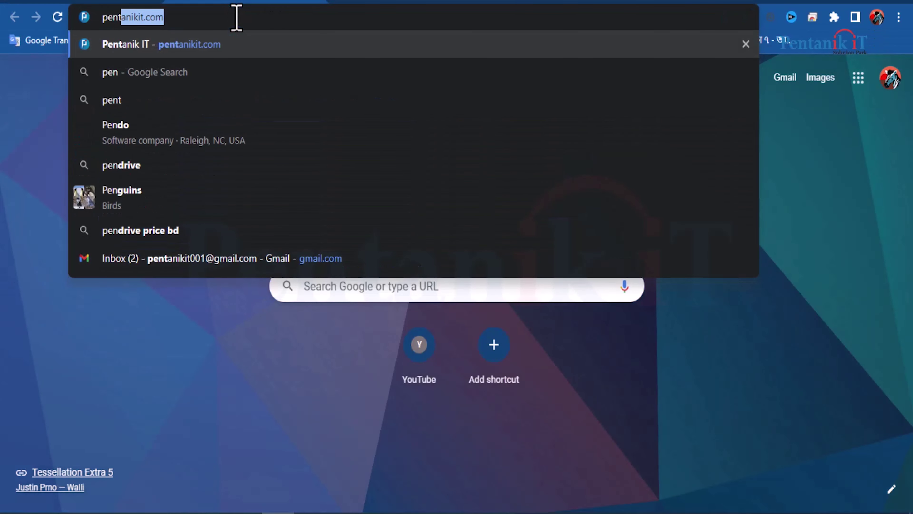
key(BackSpace)
key(BackSpace)
key(BackSpace)
key(BackSpace)
key(BackSpace)
key(BackSpace)
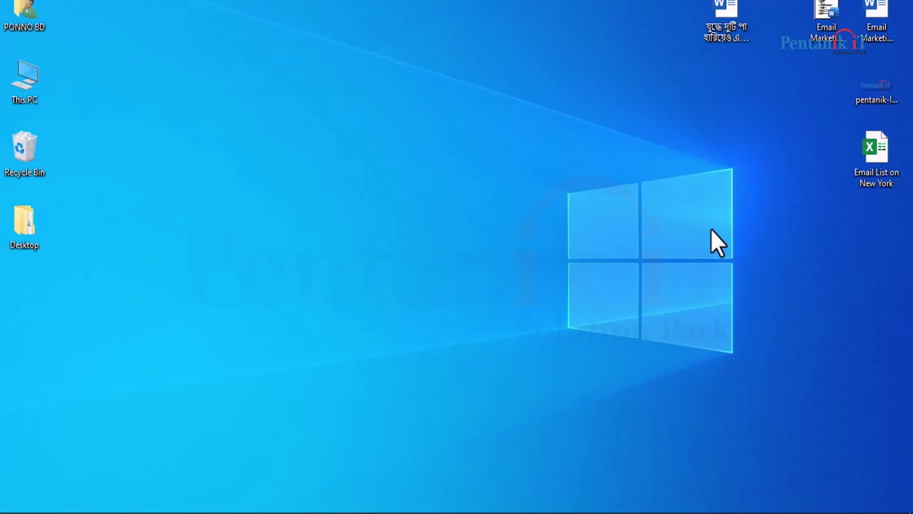
drag(879, 84, 379, 135)
right_click(451, 195)
click(489, 235)
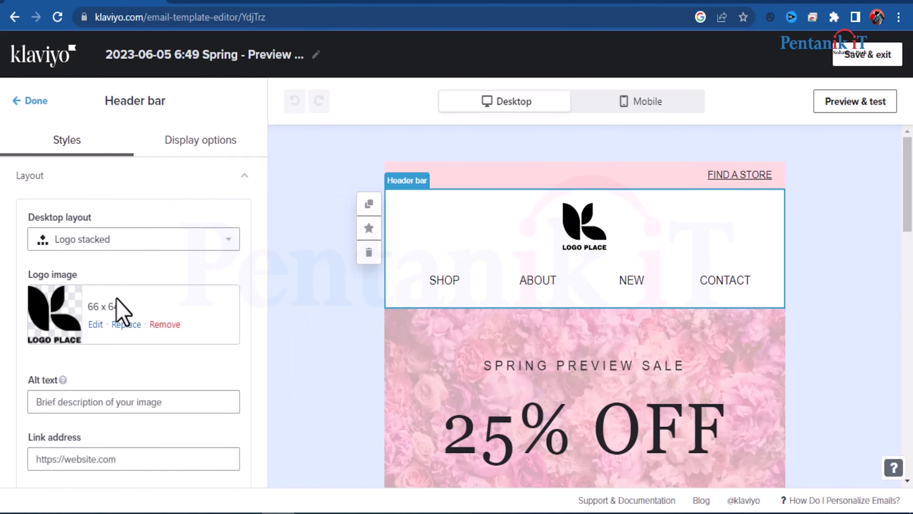
- Replace the header bar's logo image with the pentanik-logo file uploaded from the Desktop folder, and check the template's upper sections
click(126, 324)
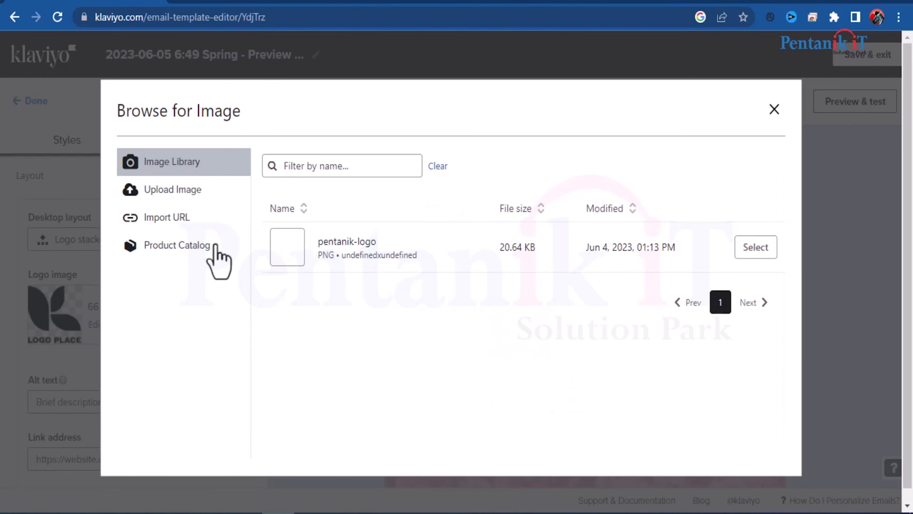
click(169, 190)
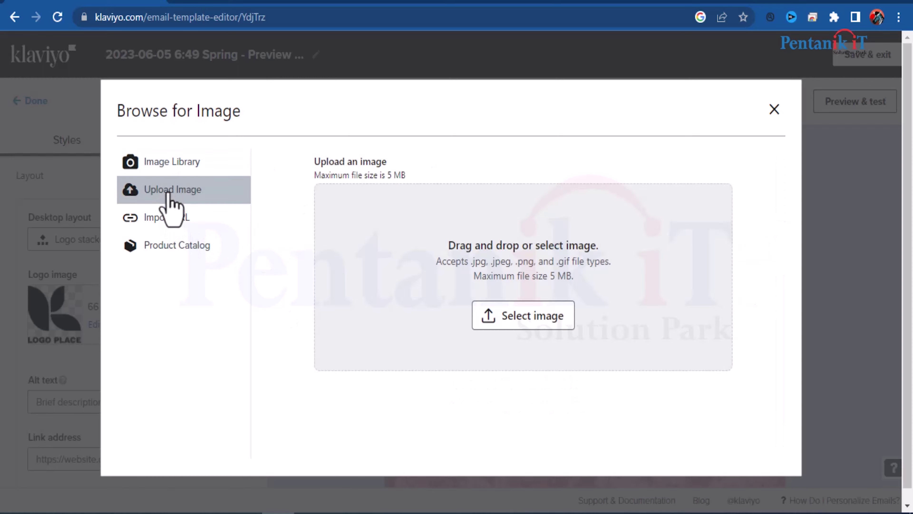
click(498, 313)
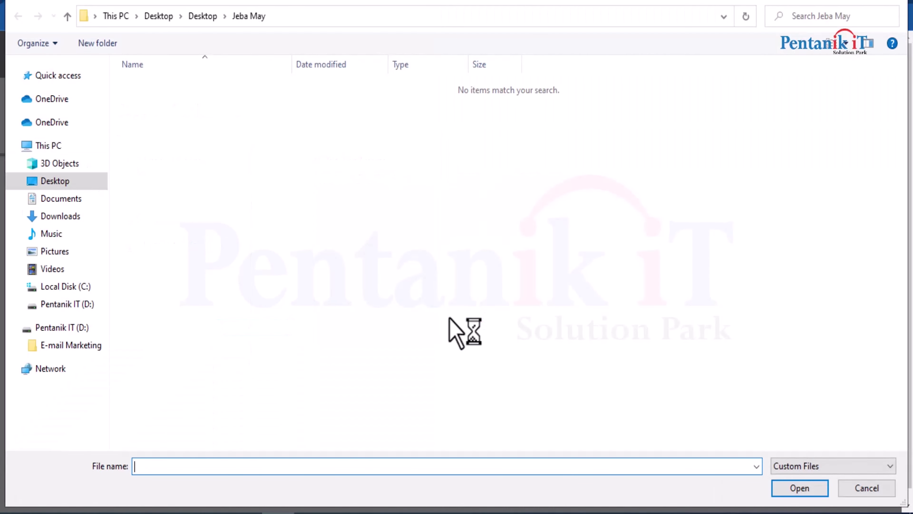
click(55, 181)
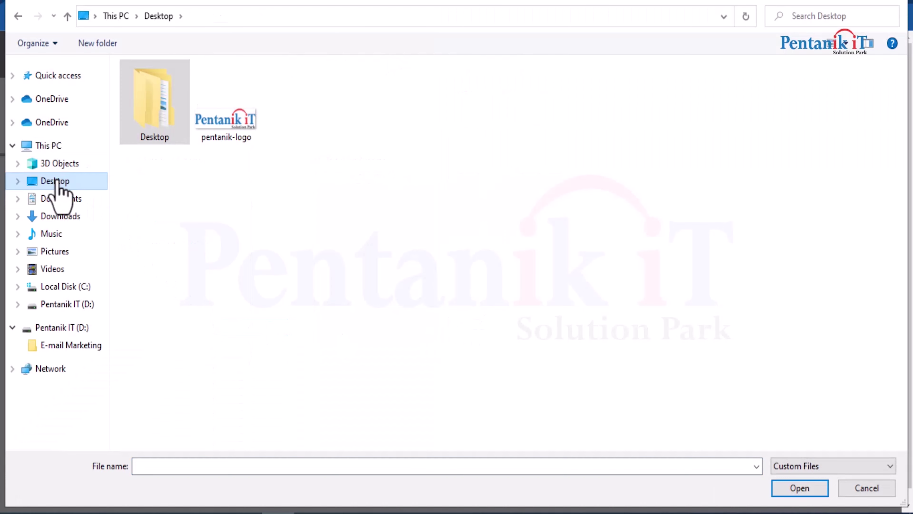
double_click(246, 140)
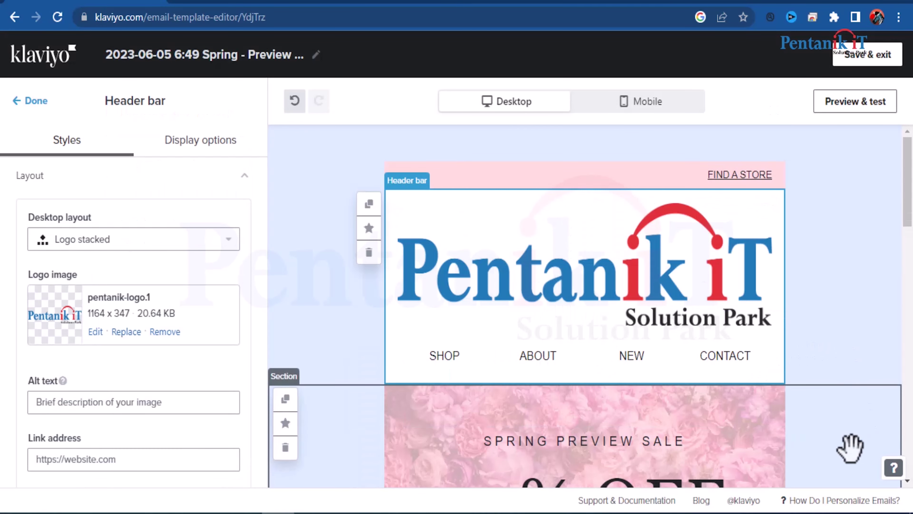
scroll(836, 432, down, 5)
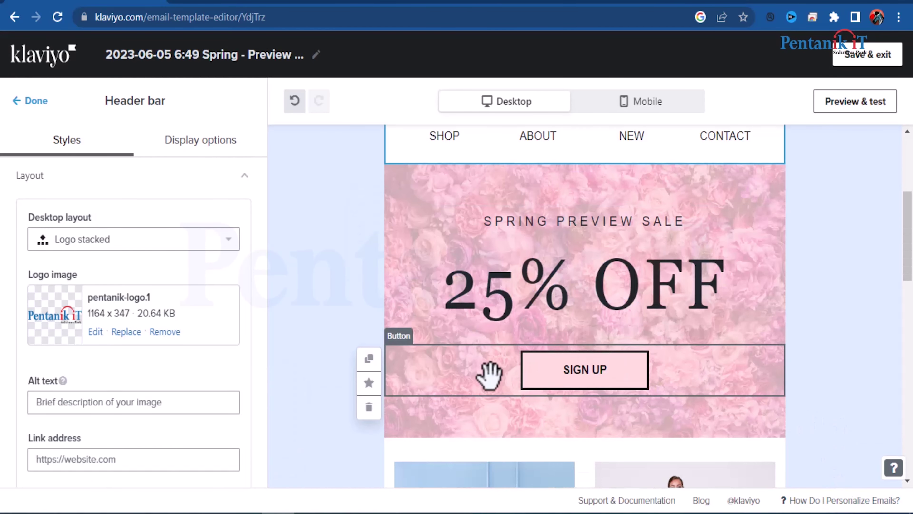
scroll(608, 383, up, 3)
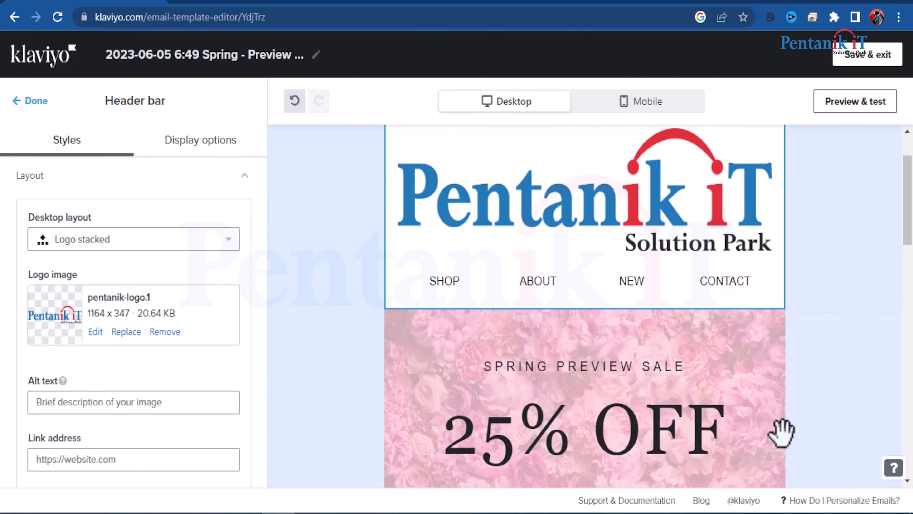
scroll(791, 430, down, 2)
scroll(677, 428, down, 5)
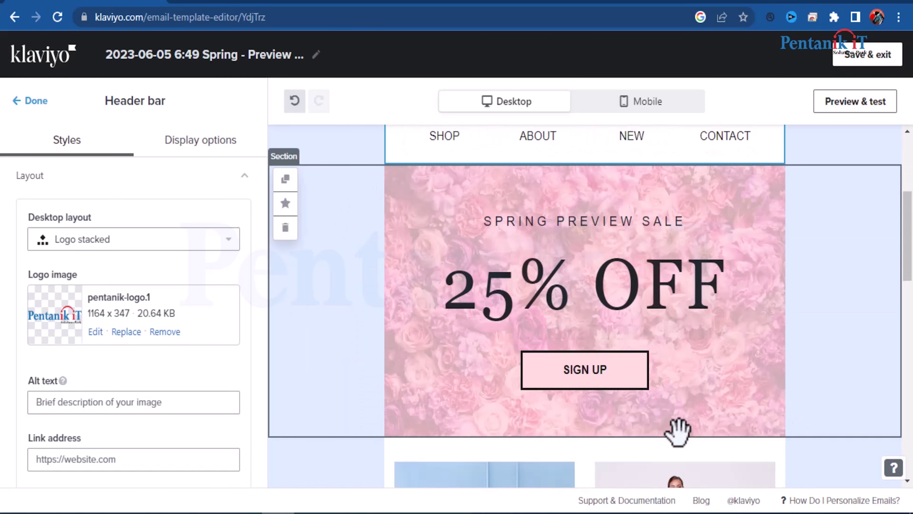
- Open the settings of the text block holding the 25% OFF heading in the banner
scroll(656, 424, up, 2)
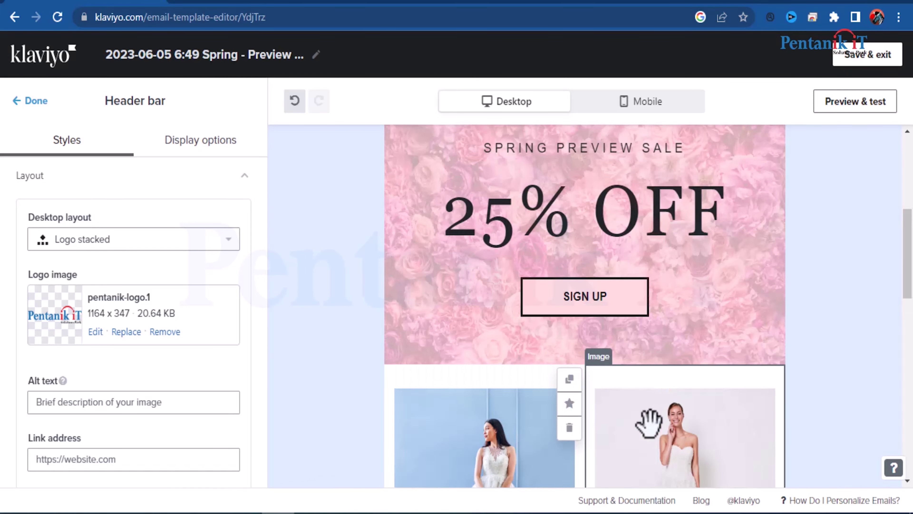
click(500, 151)
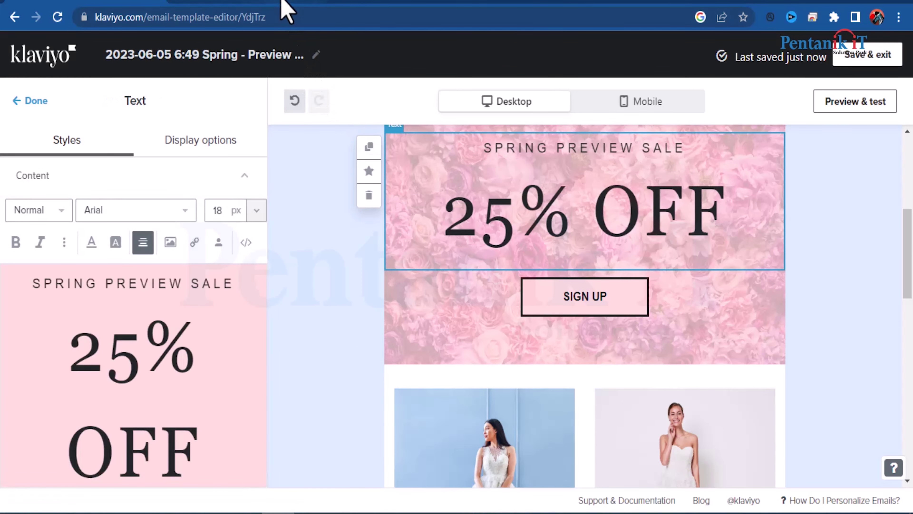
- Load the Facebook page facebook.com/pentanikit in a new browser tab and dismiss its login prompt
click(286, 8)
click(223, 16)
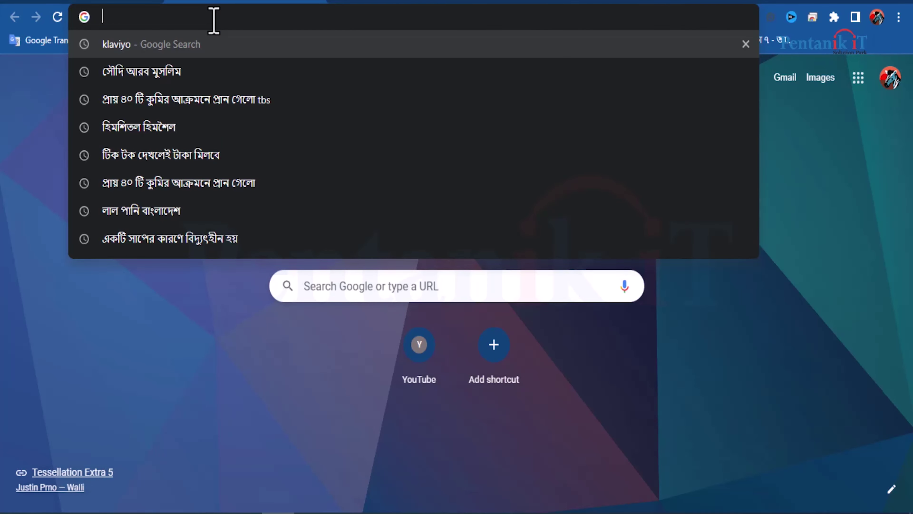
text(fa)
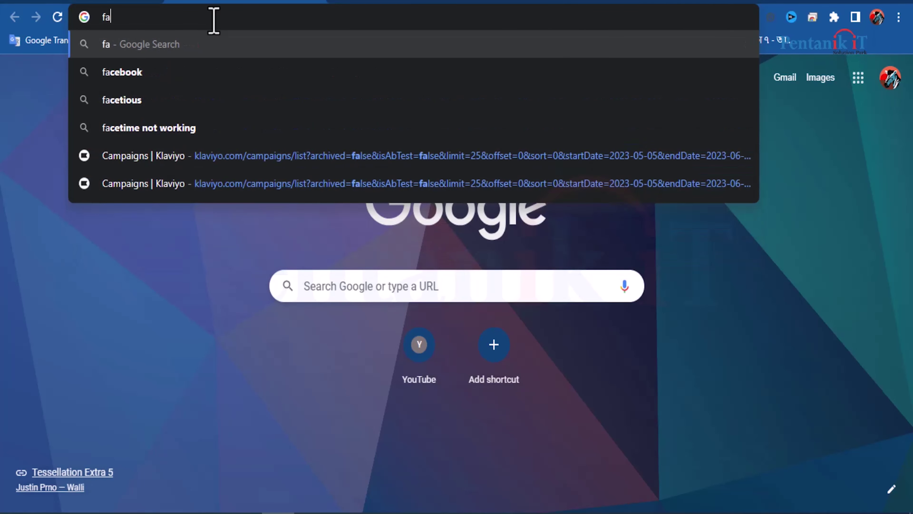
text(cebook)
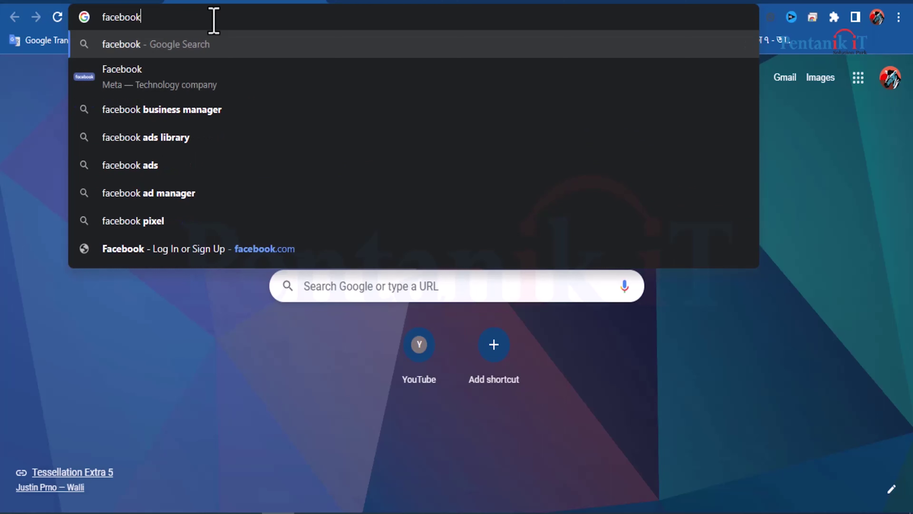
text(.com)
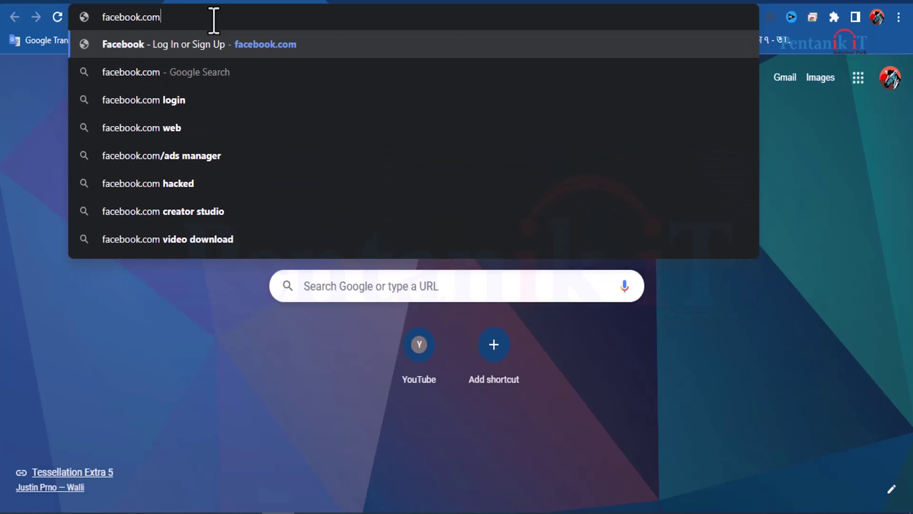
text(/pentanikit)
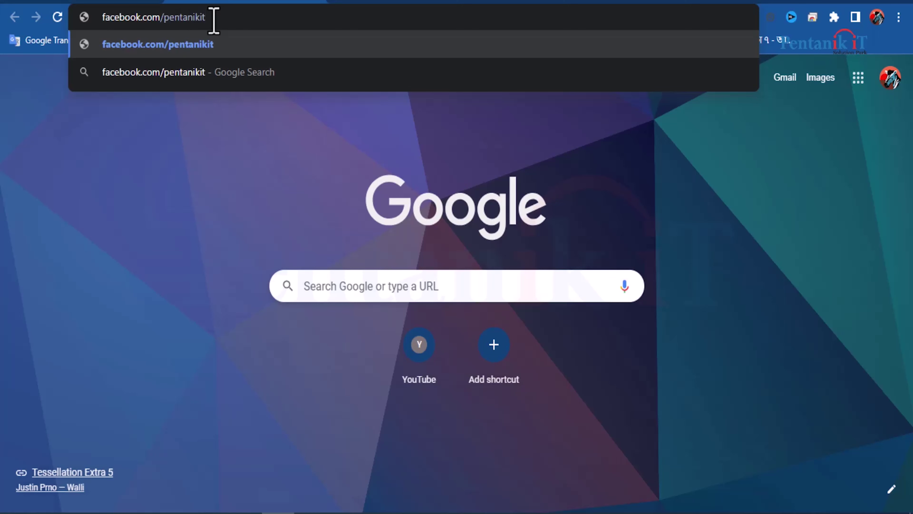
key(Return)
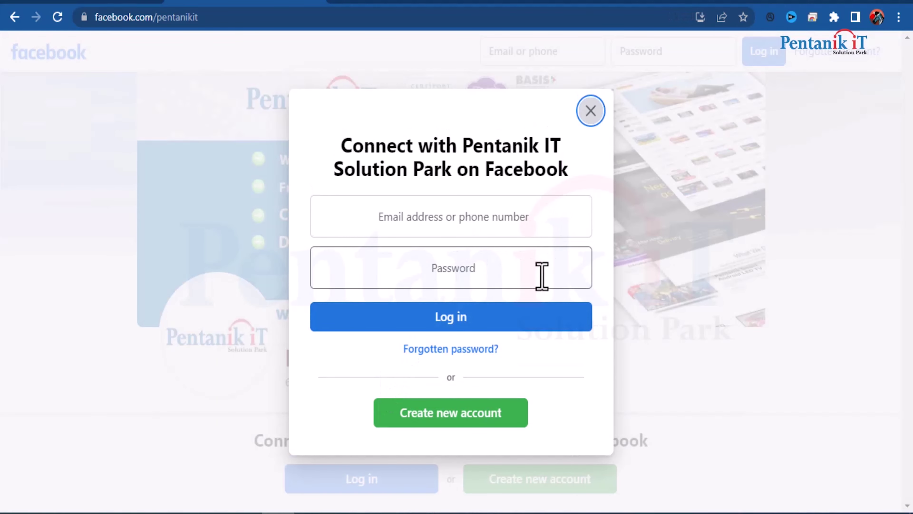
click(589, 124)
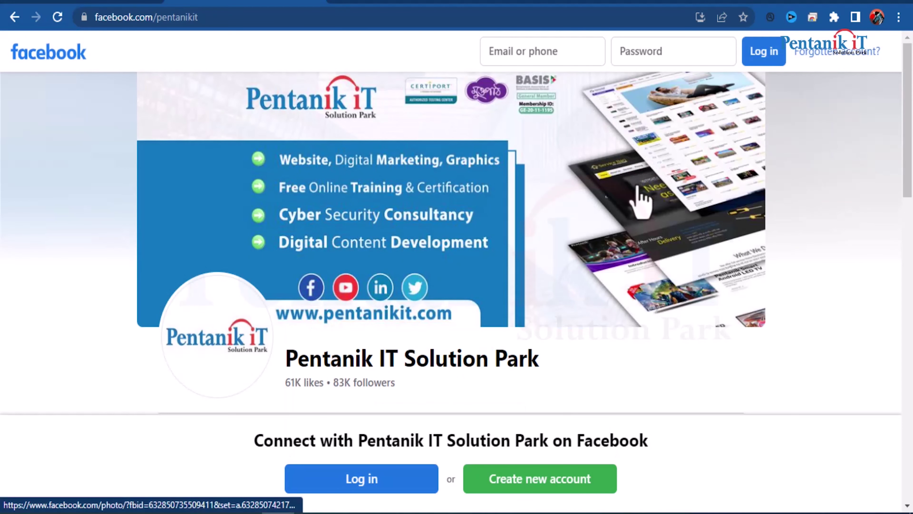
- Look through the Pentanik IT Solution Park page's intro and recent posts, and review the header of the Klaviyo template
scroll(505, 295, down, 10)
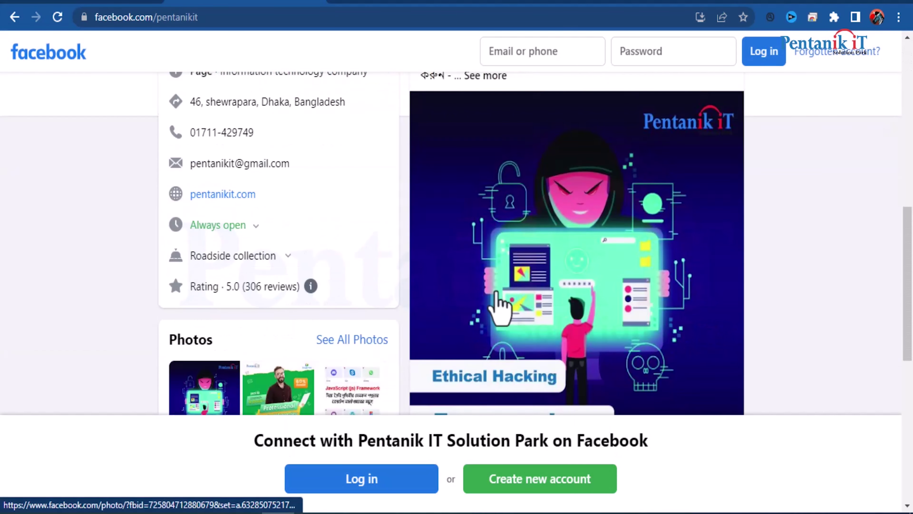
scroll(499, 306, up, 5)
scroll(497, 289, up, 3)
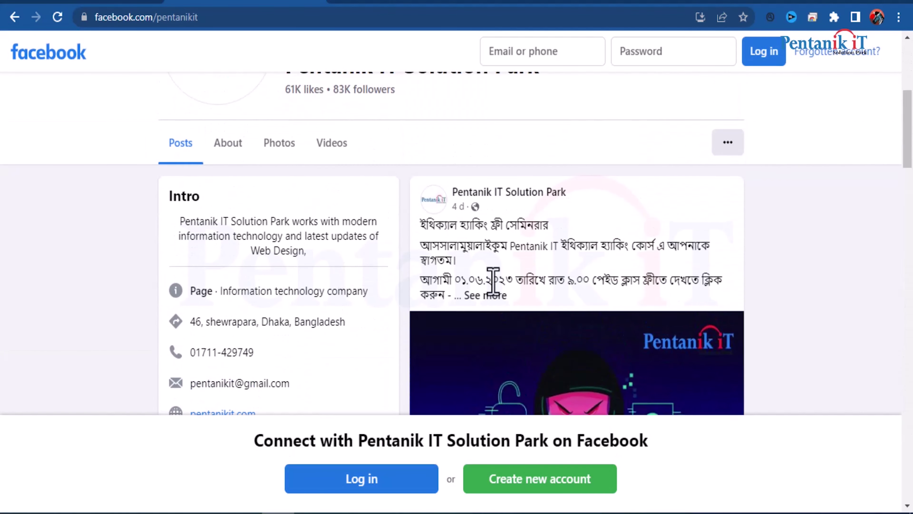
drag(464, 233, 540, 292)
scroll(534, 299, down, 10)
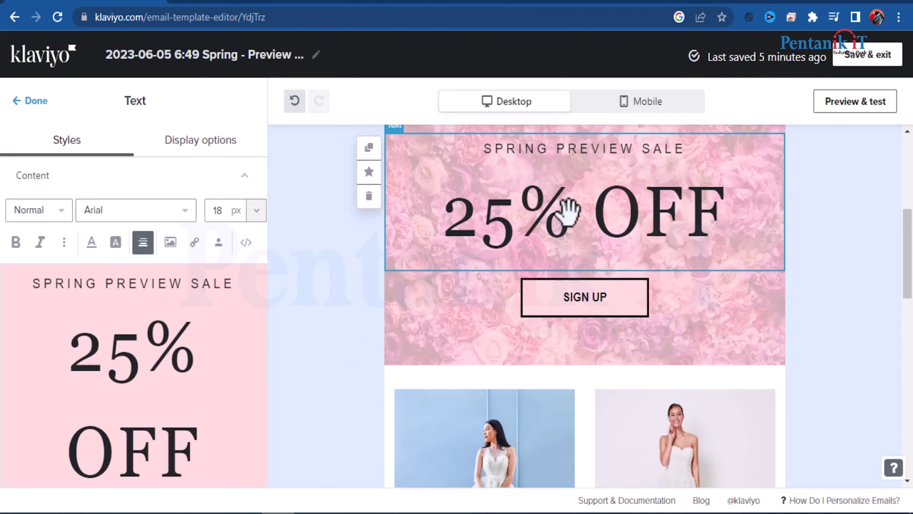
scroll(877, 272, up, 5)
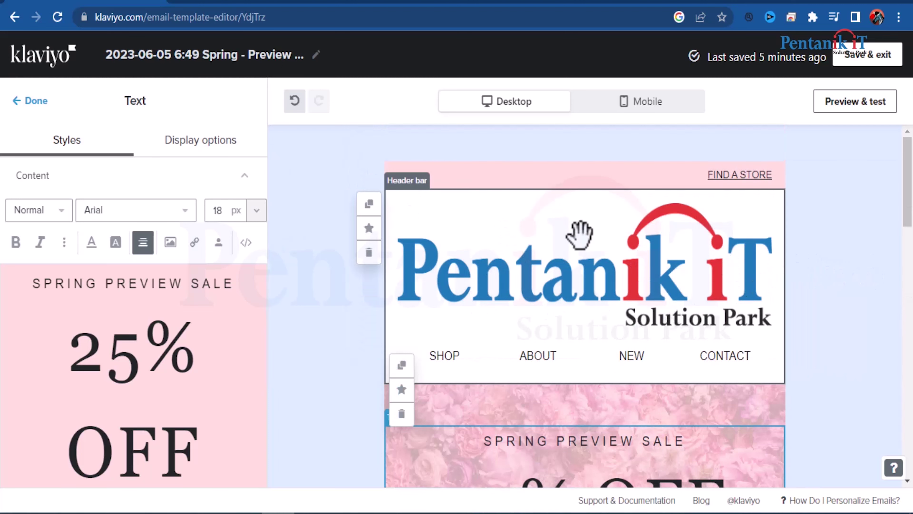
- Return to Facebook and read the full description of the motion graphics course video post
click(227, 4)
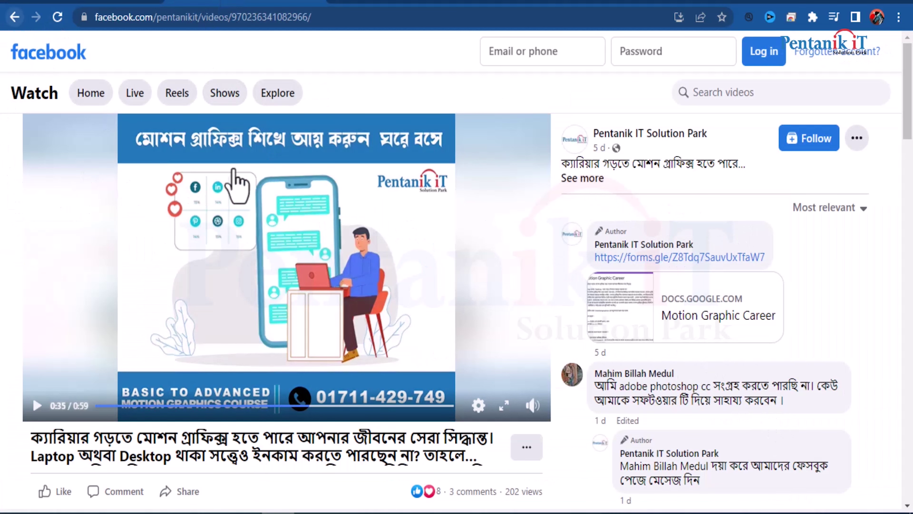
click(589, 178)
scroll(730, 317, down, 5)
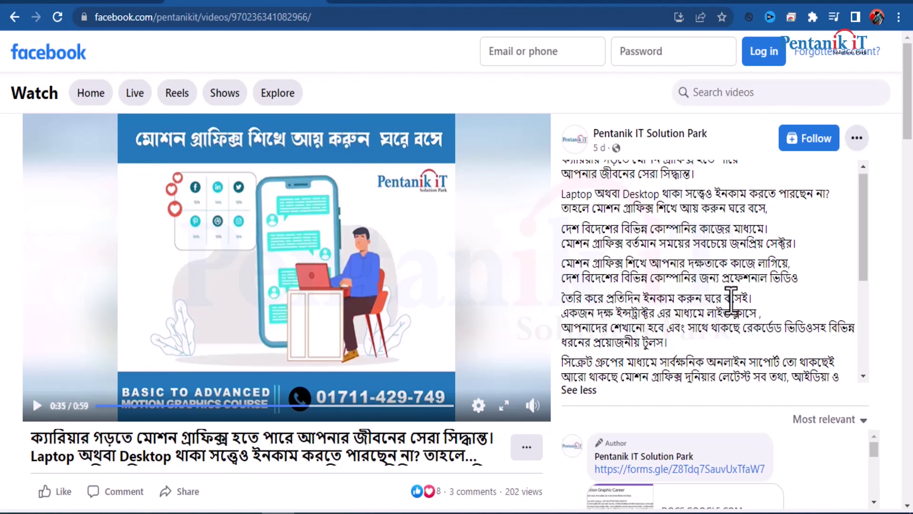
scroll(697, 351, down, 10)
scroll(803, 354, up, 10)
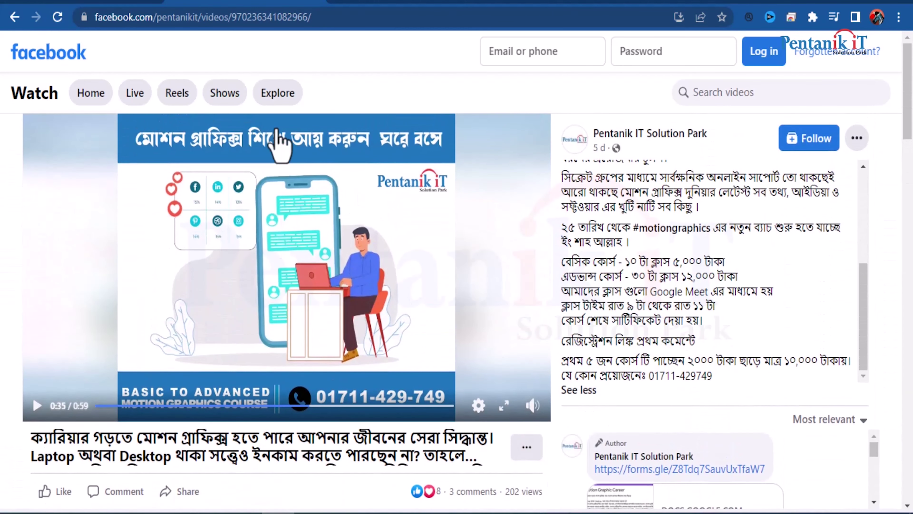
- Switch back to the Klaviyo template and delete the header bar block with the logo and navigation links
click(112, 3)
scroll(643, 299, down, 2)
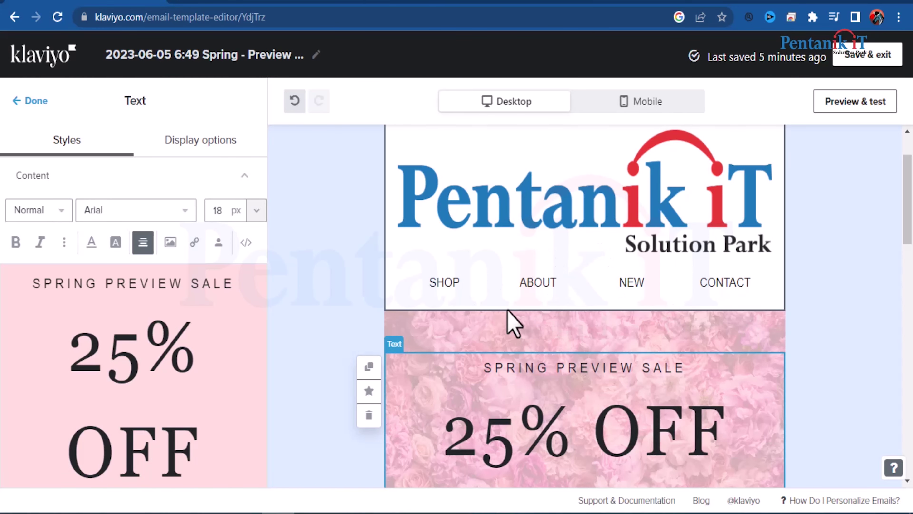
click(500, 304)
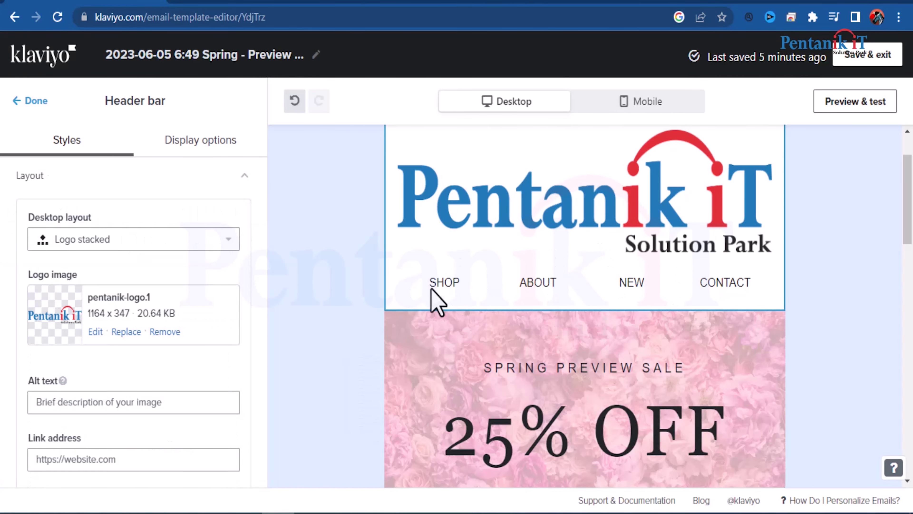
key(Delete)
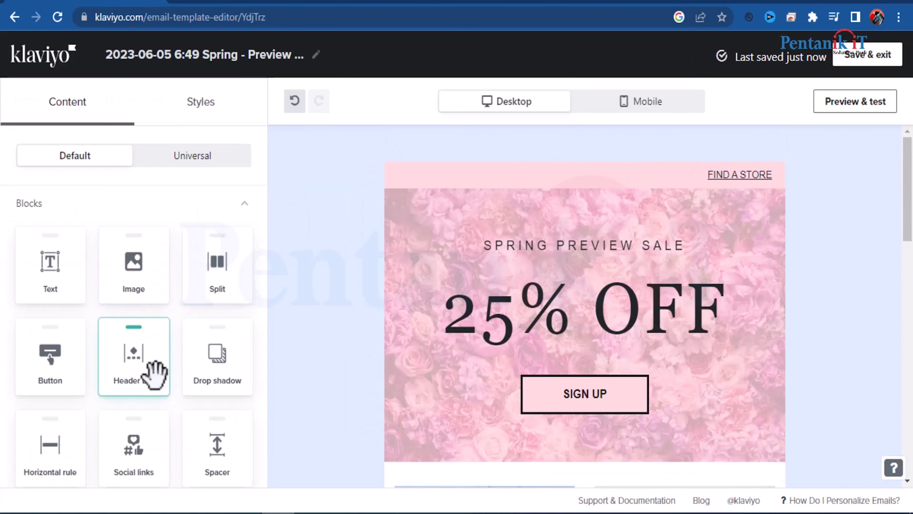
- Add an image block between the FIND A STORE strip and the banner, using pentanik-logo.1 from the image library
drag(134, 261, 603, 180)
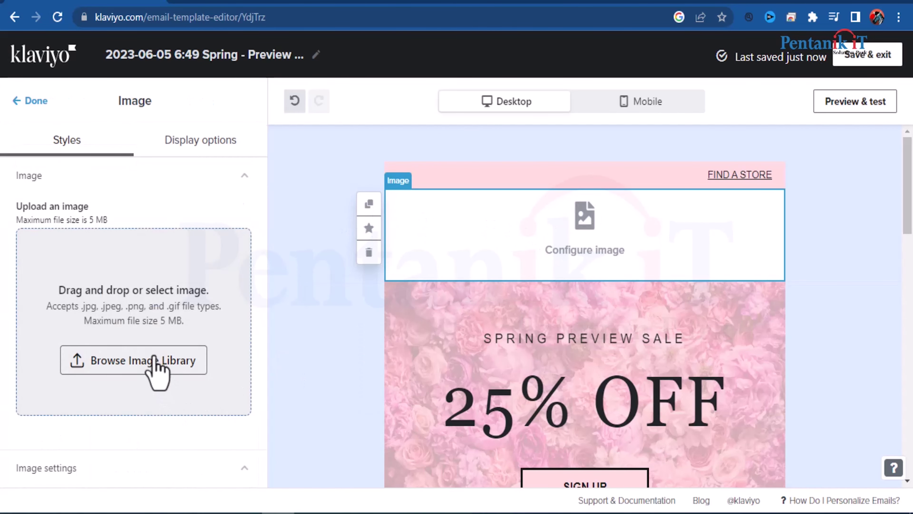
click(184, 362)
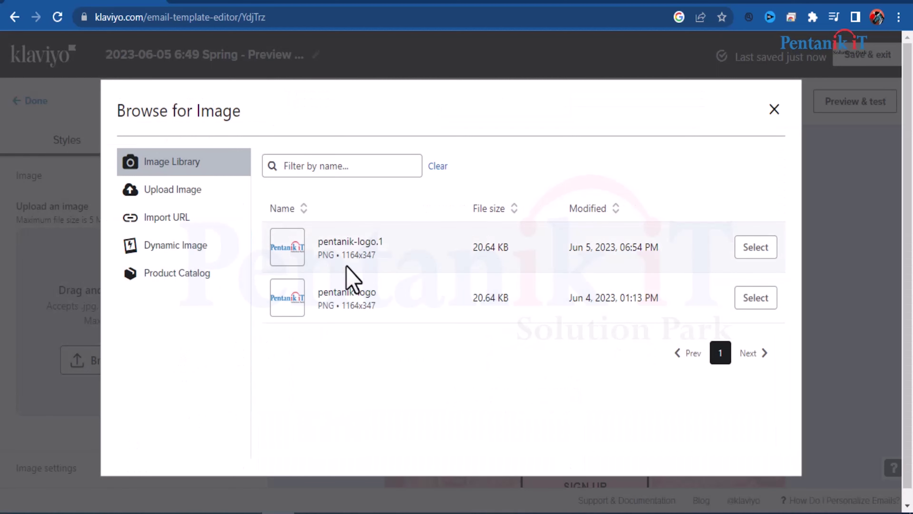
click(744, 253)
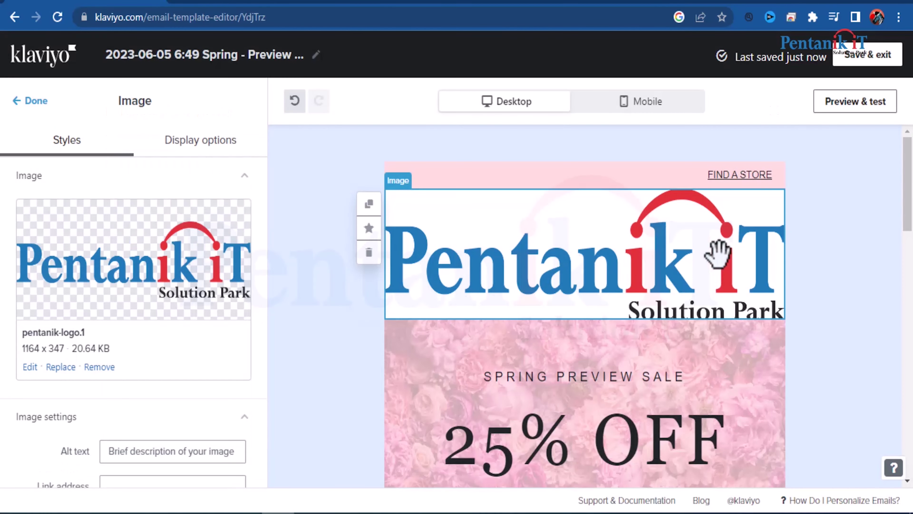
- Change the discount in the flower banner's large heading to 50% OFF
click(842, 245)
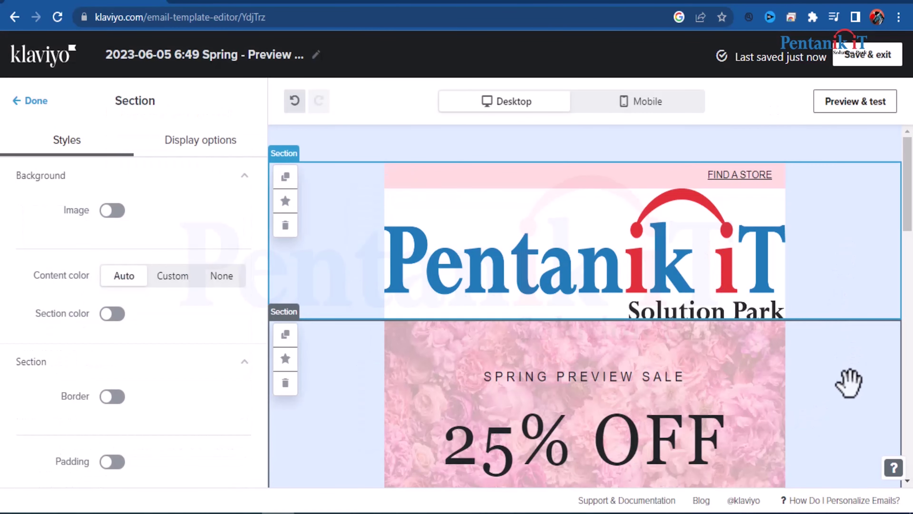
click(848, 399)
scroll(490, 333, down, 6)
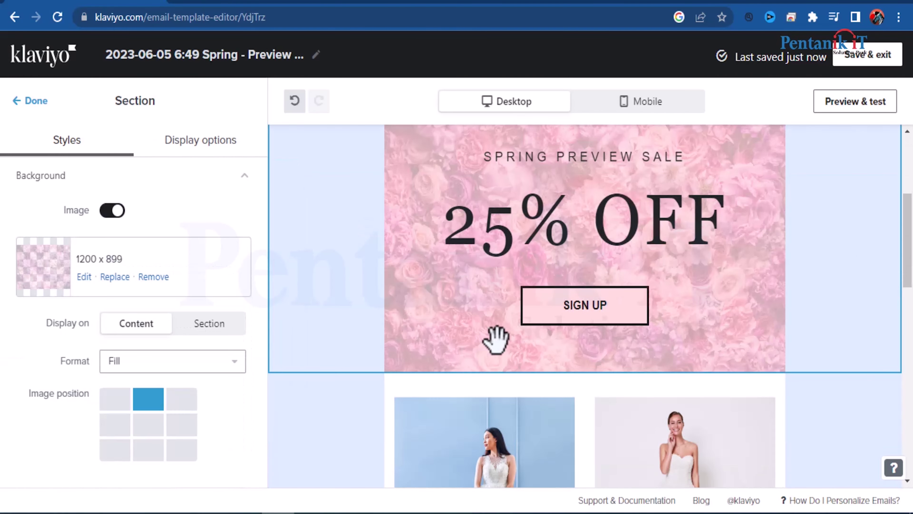
click(482, 235)
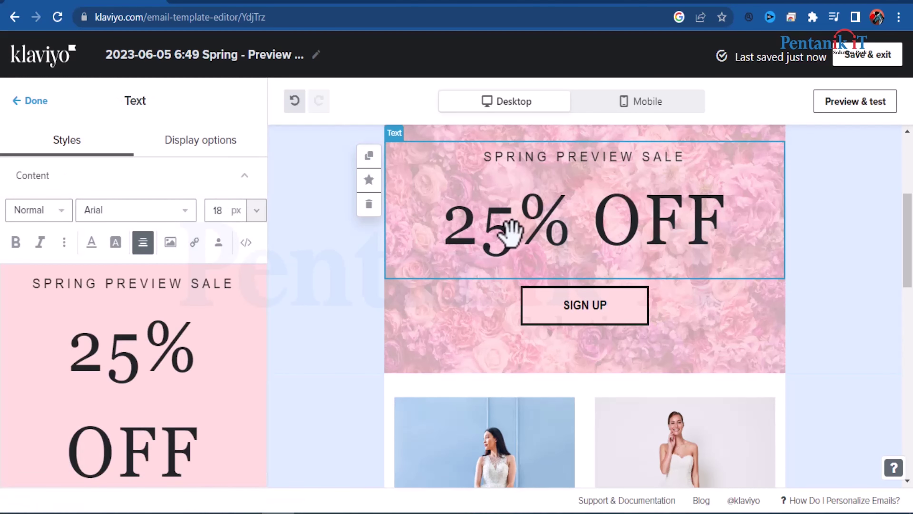
drag(80, 363, 130, 364)
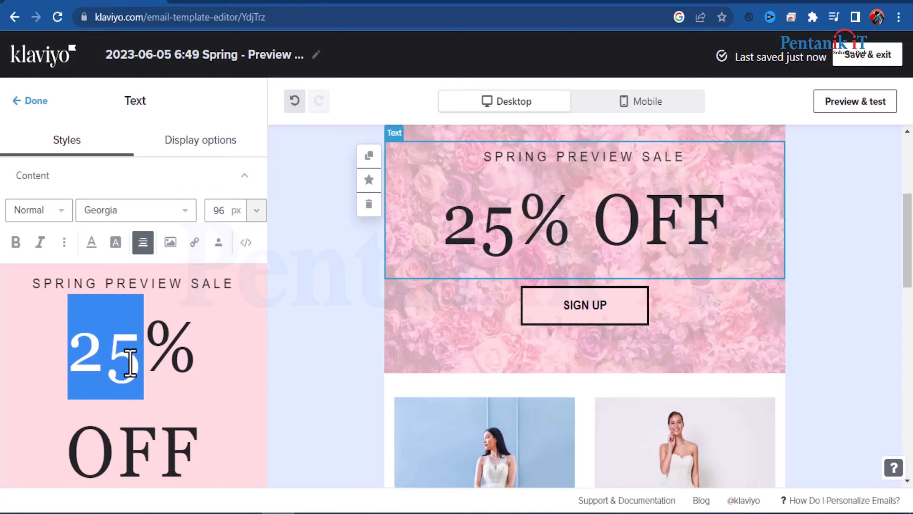
text(50)
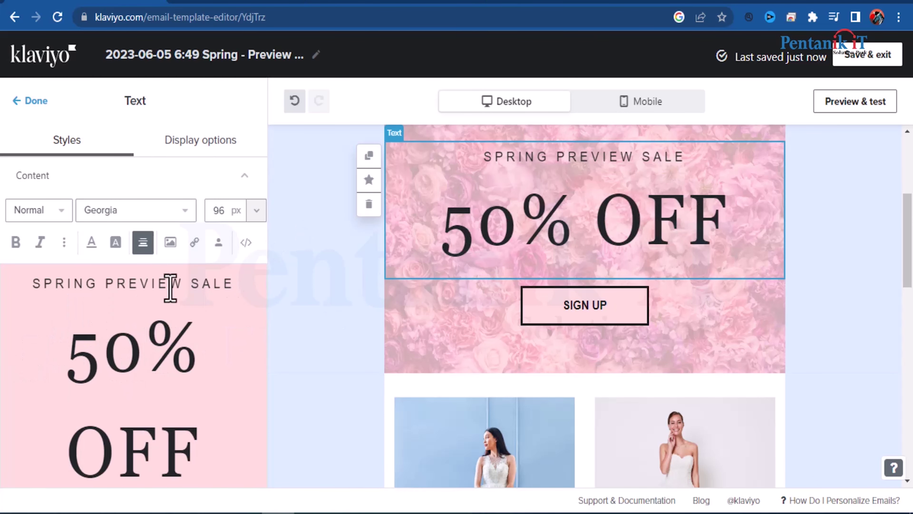
- Replace the "SPRING PREVIEW SALE" line above the discount with new text beginning with "Bas"
drag(34, 287, 239, 281)
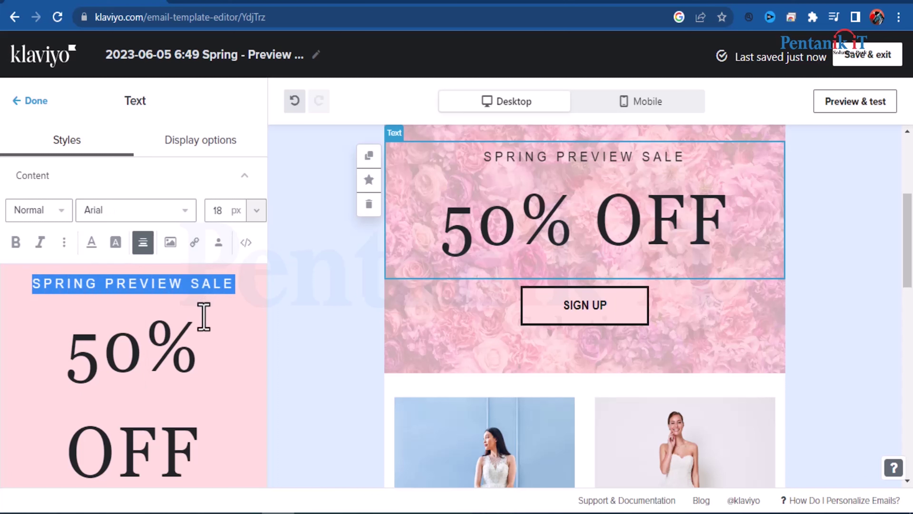
text(Bas)
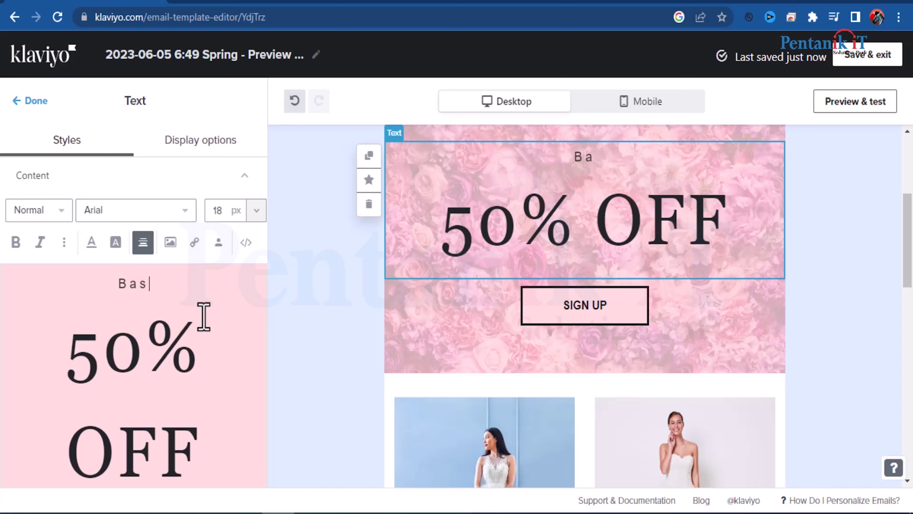